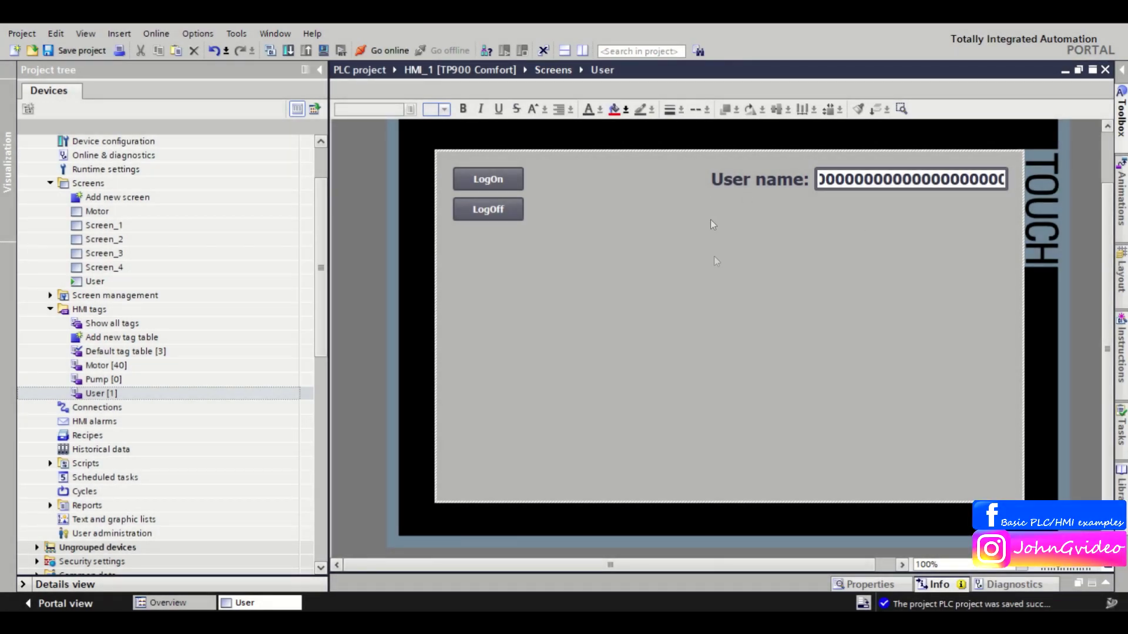
Open the HMI's User administration editor to see the Administrator user and its groups.
{"action": "double_click", "coordinate": [144, 533]}
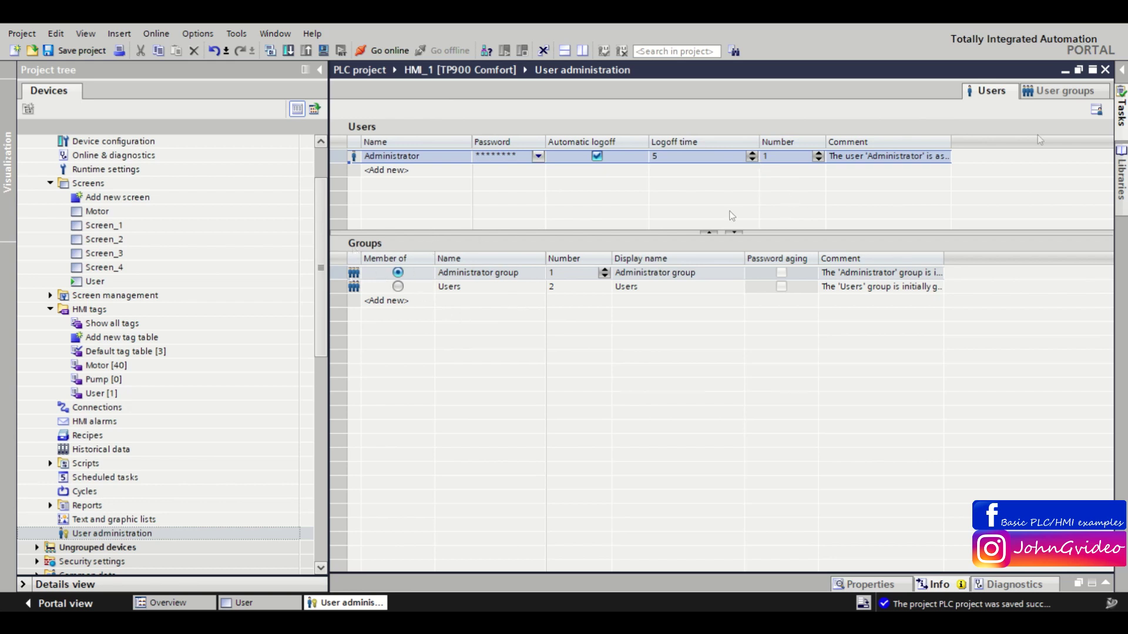
List the user groups by number (Administrator group 1, Users 2) and select the Users row.
{"action": "left_click", "coordinate": [1057, 92]}
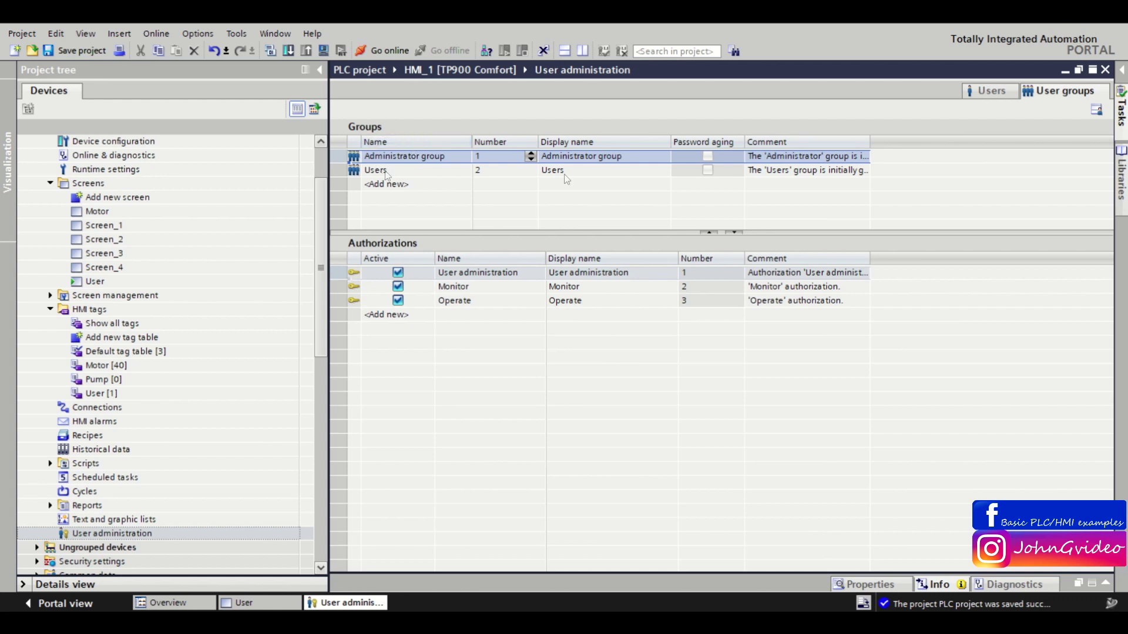
{"action": "left_click", "coordinate": [494, 145]}
{"action": "left_click", "coordinate": [498, 171]}
Place a new I/O field from the Toolbox elements just below the User name field.
{"action": "left_click", "coordinate": [1105, 70]}
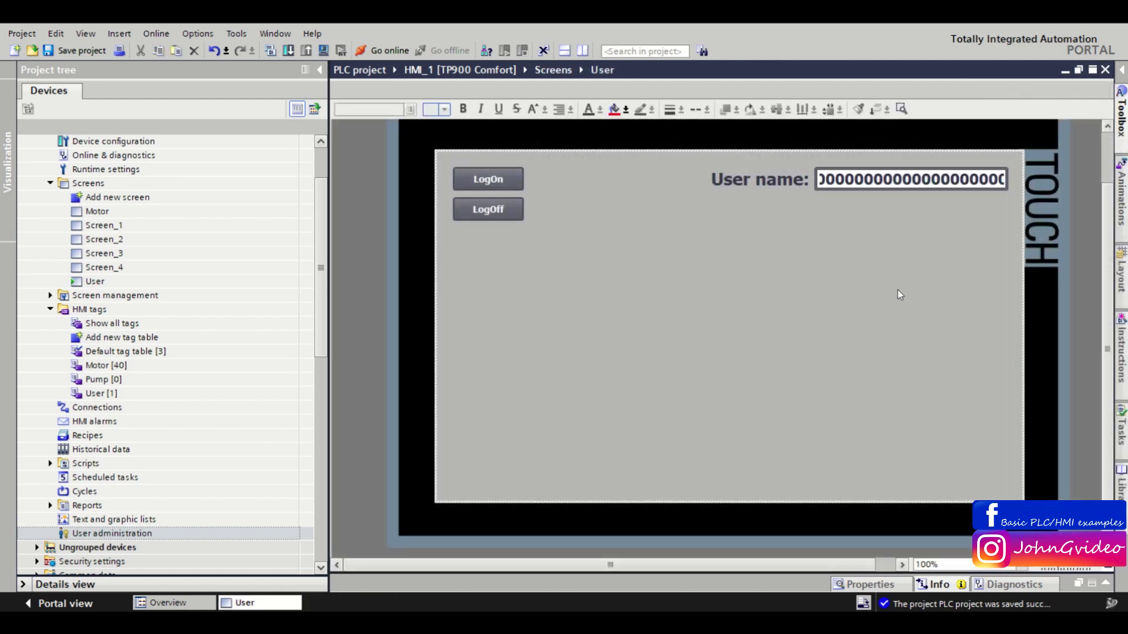
{"action": "left_click", "coordinate": [1122, 88]}
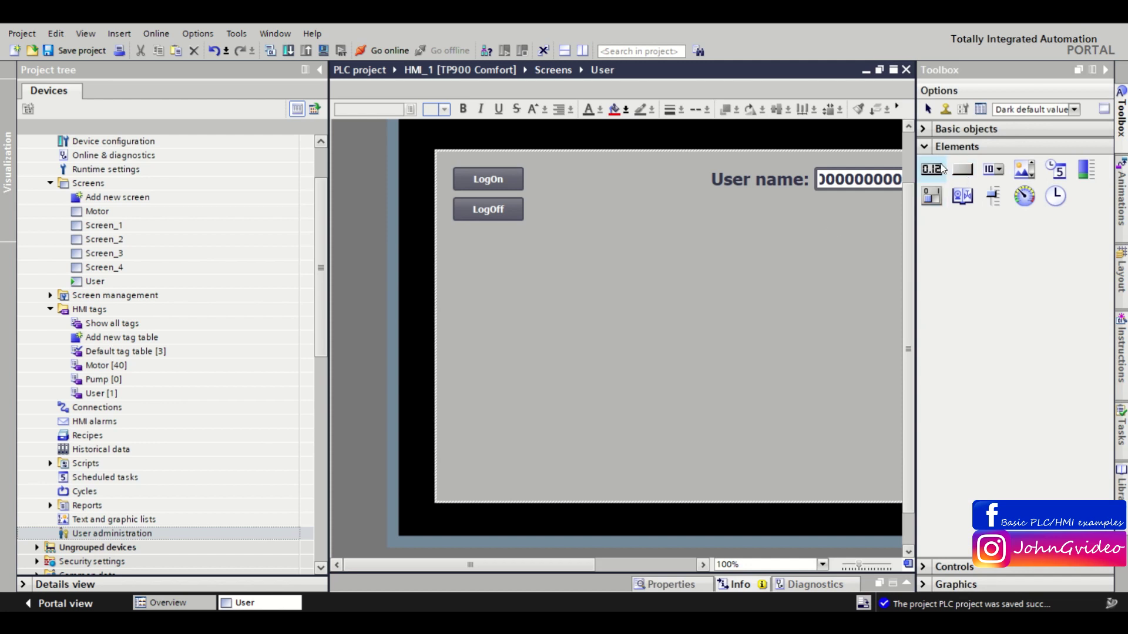
{"action": "left_click_drag", "start_coordinate": [940, 171], "coordinate": [844, 216]}
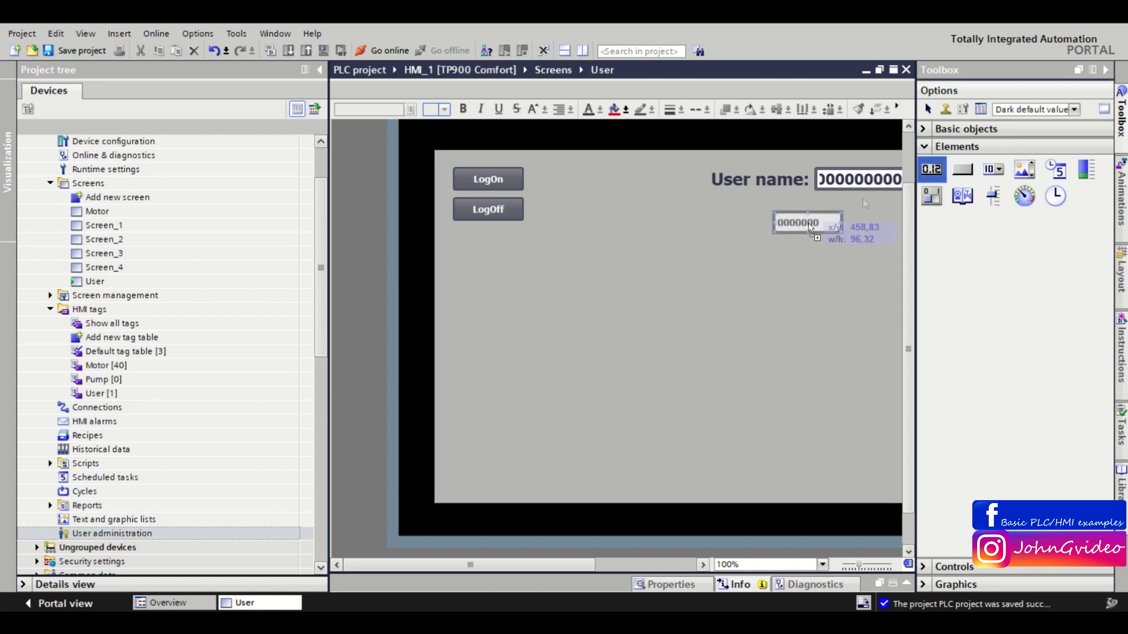
{"action": "left_click", "coordinate": [1105, 71]}
{"action": "left_click_drag", "start_coordinate": [815, 225], "coordinate": [859, 219]}
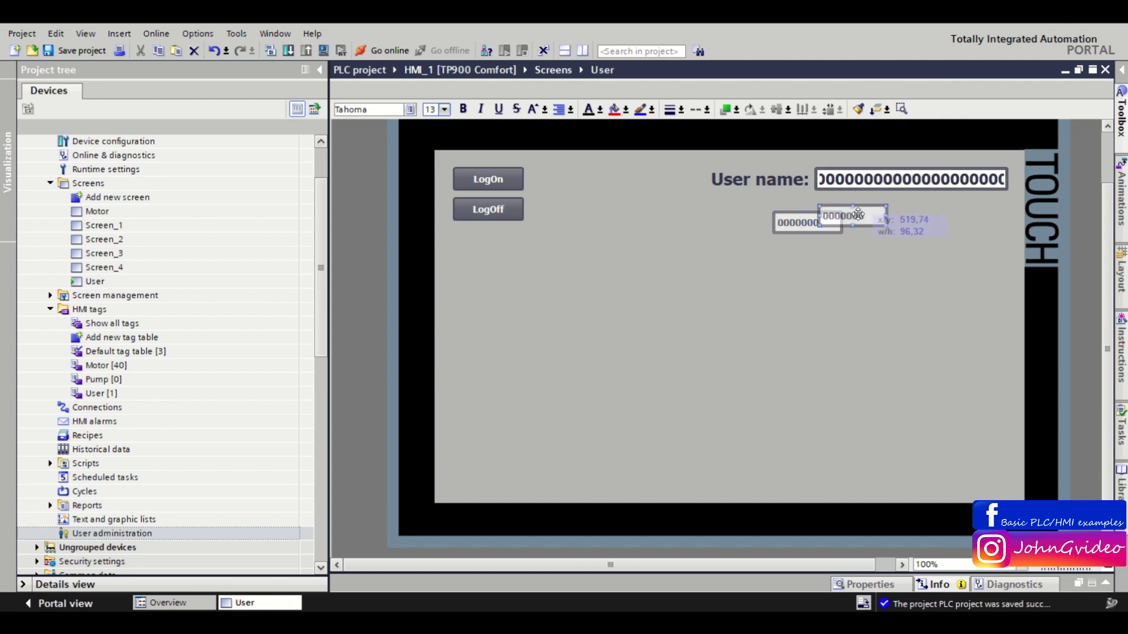
Left-align the new field with the User name field and copy the 'User name:' label beside it.
{"action": "left_click", "coordinate": [876, 171], "text": "ctrl"}
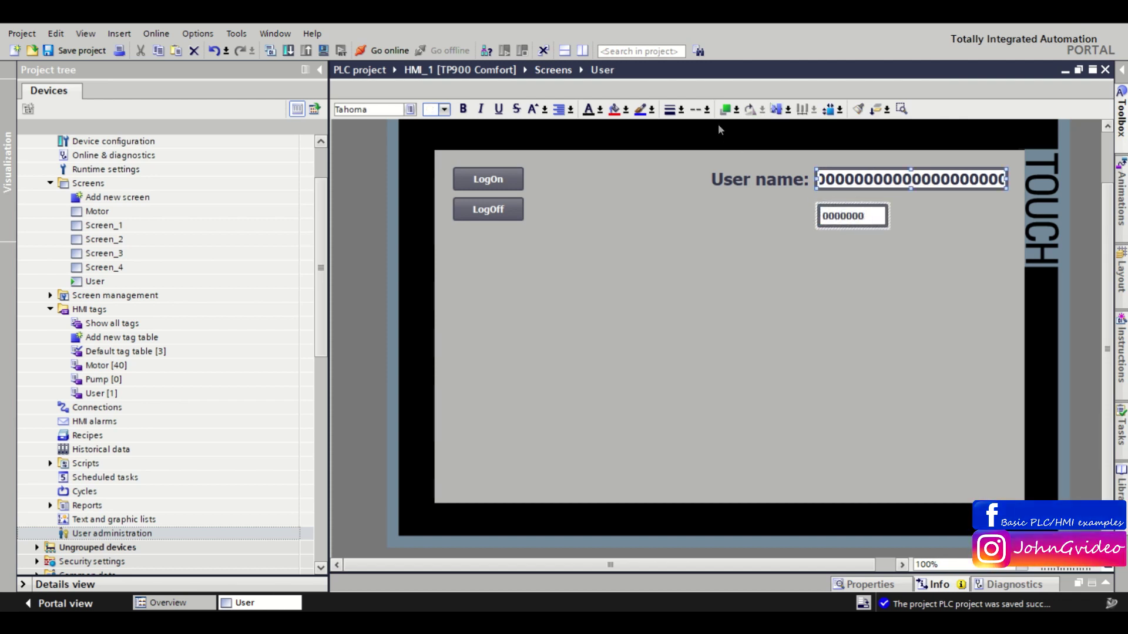
{"action": "left_click", "coordinate": [788, 109]}
{"action": "left_click", "coordinate": [779, 126]}
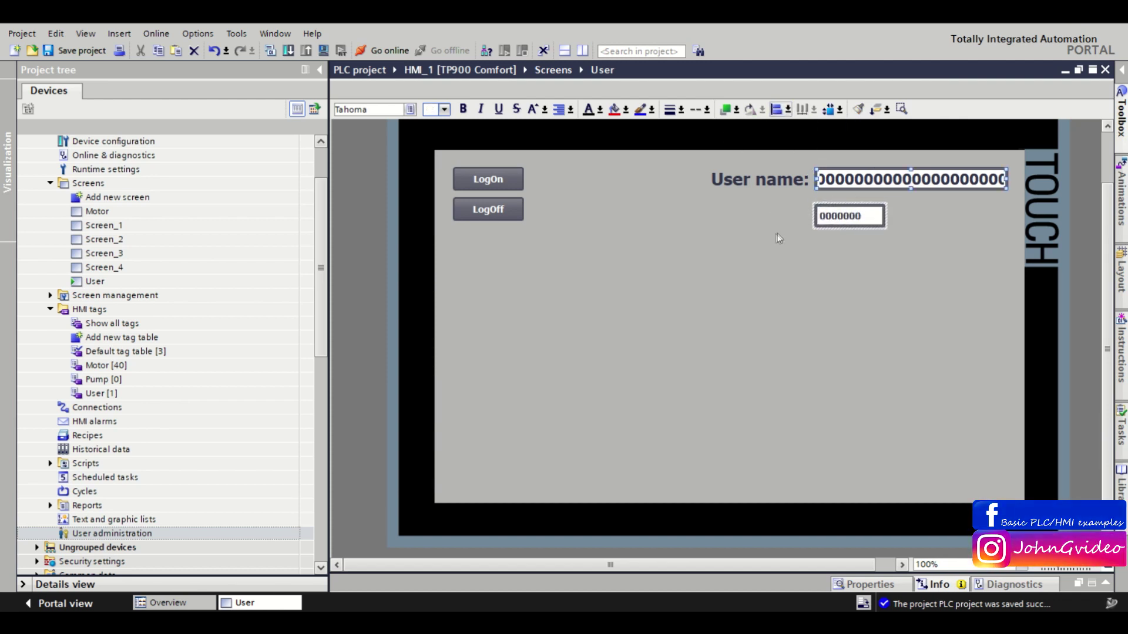
{"action": "left_click", "coordinate": [778, 186]}
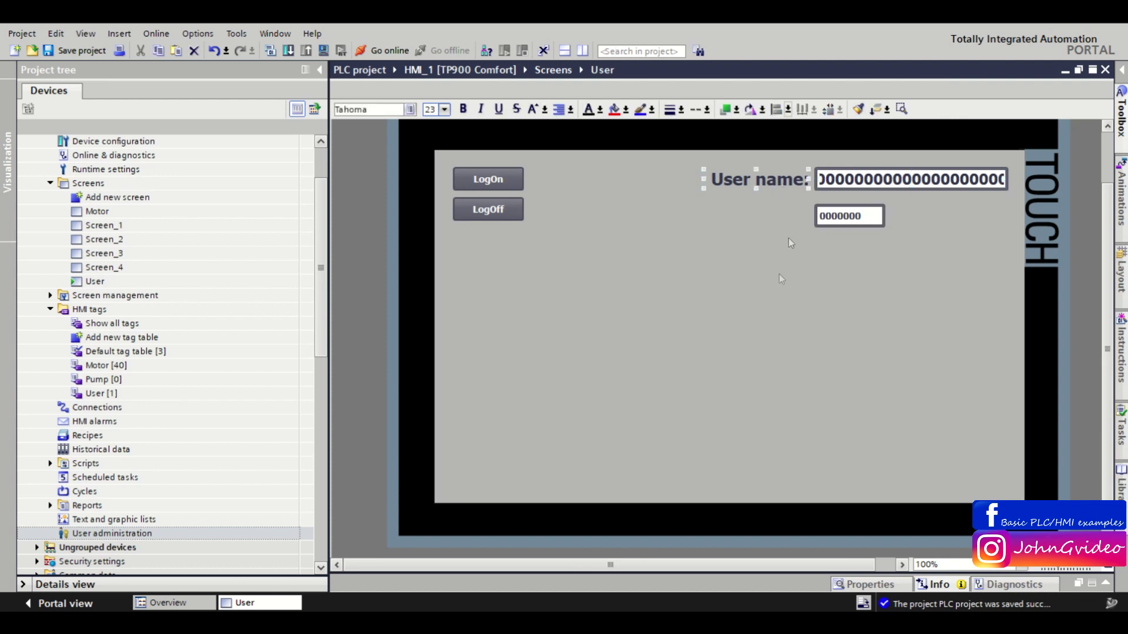
{"action": "left_click_drag", "start_coordinate": [770, 181], "coordinate": [767, 218]}
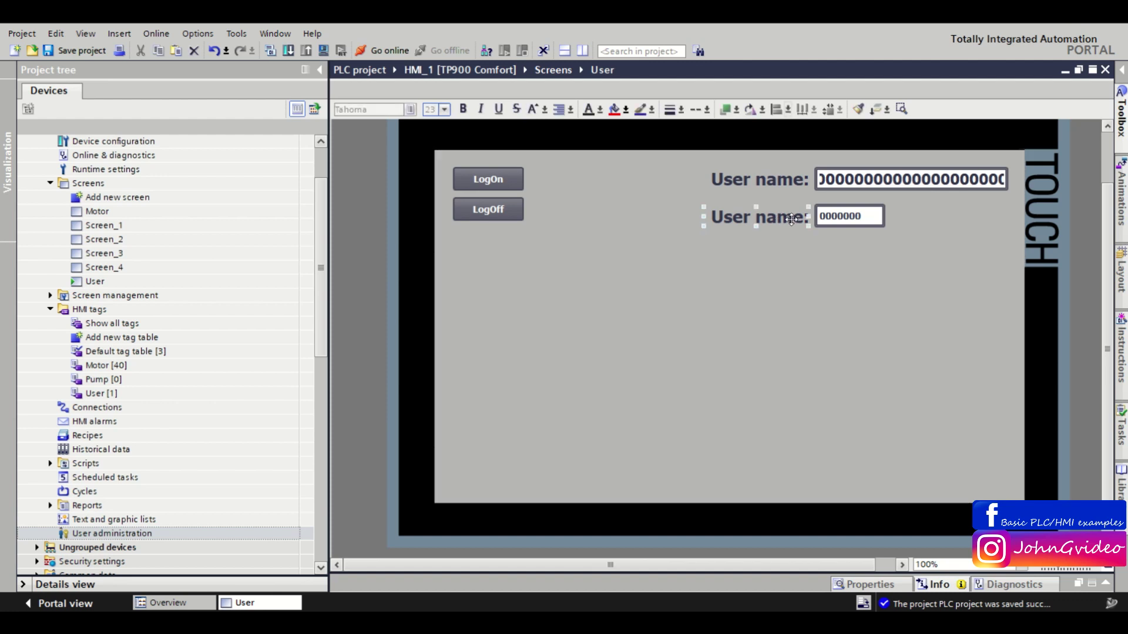
Change the copied label's text to 'Group number:'.
{"action": "right_click", "coordinate": [767, 219]}
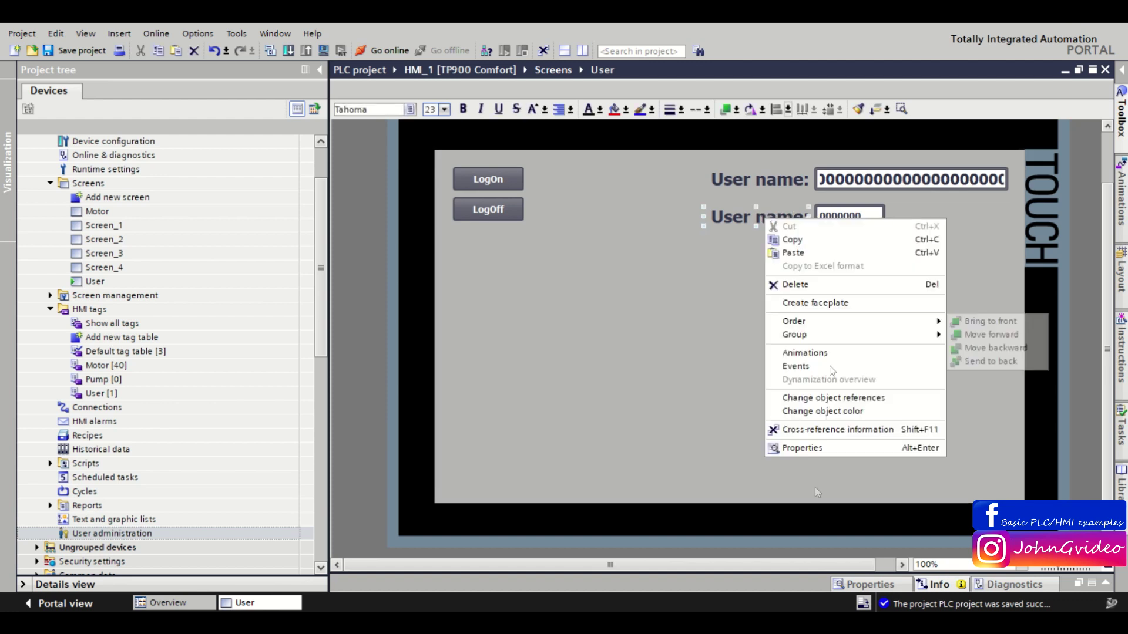
{"action": "left_click", "coordinate": [787, 450]}
{"action": "double_click", "coordinate": [412, 448]}
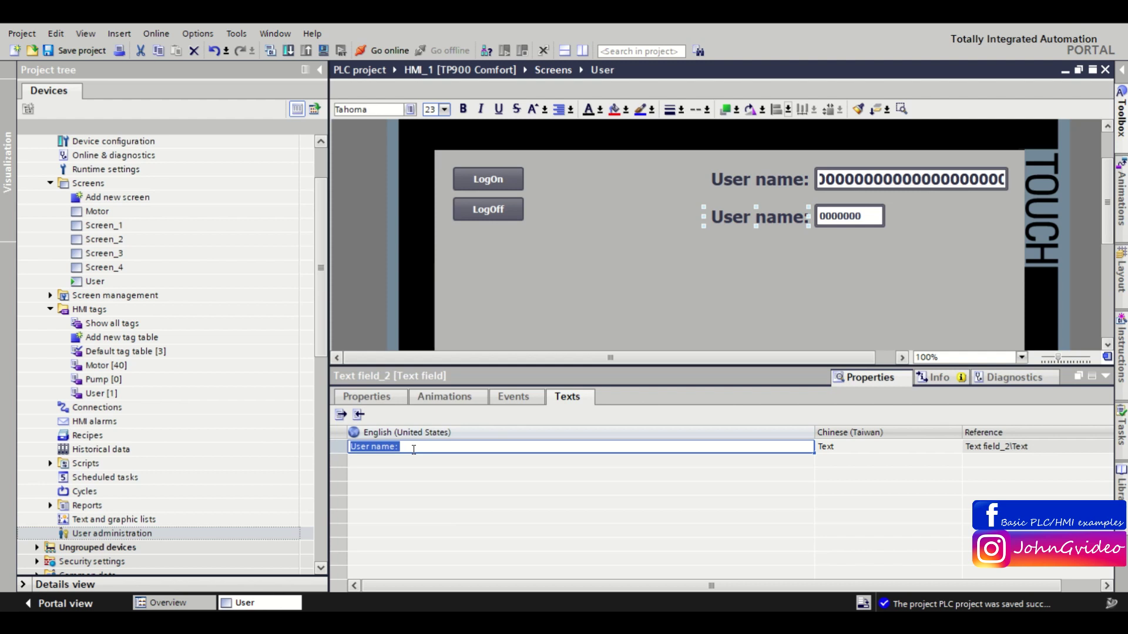
{"action": "type", "text": "Group number:"}
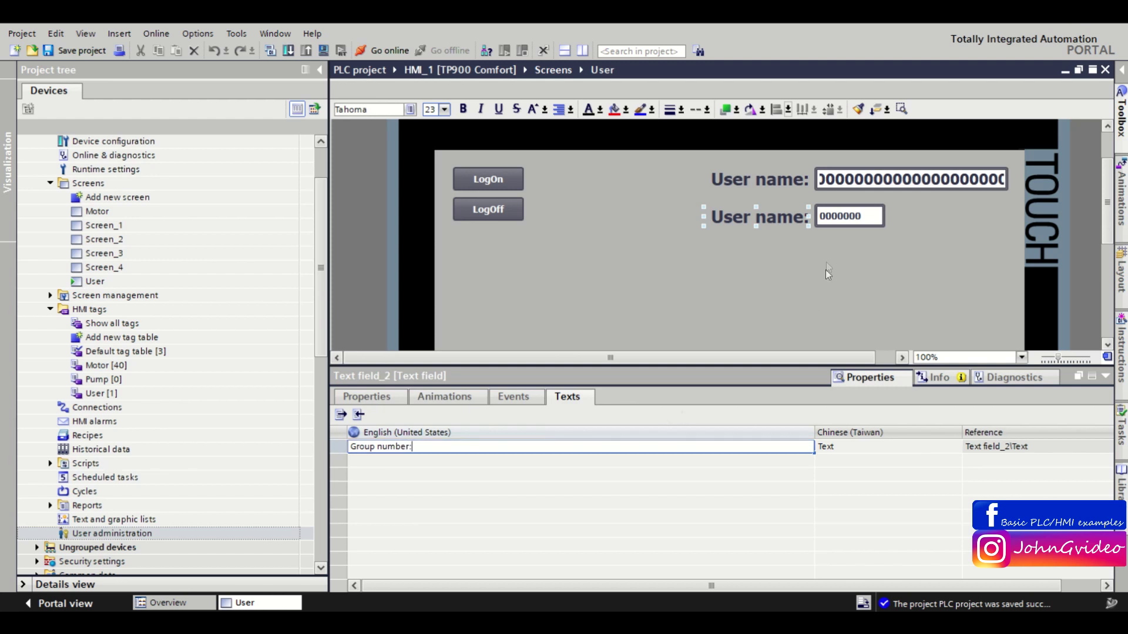
{"action": "key", "text": "Return"}
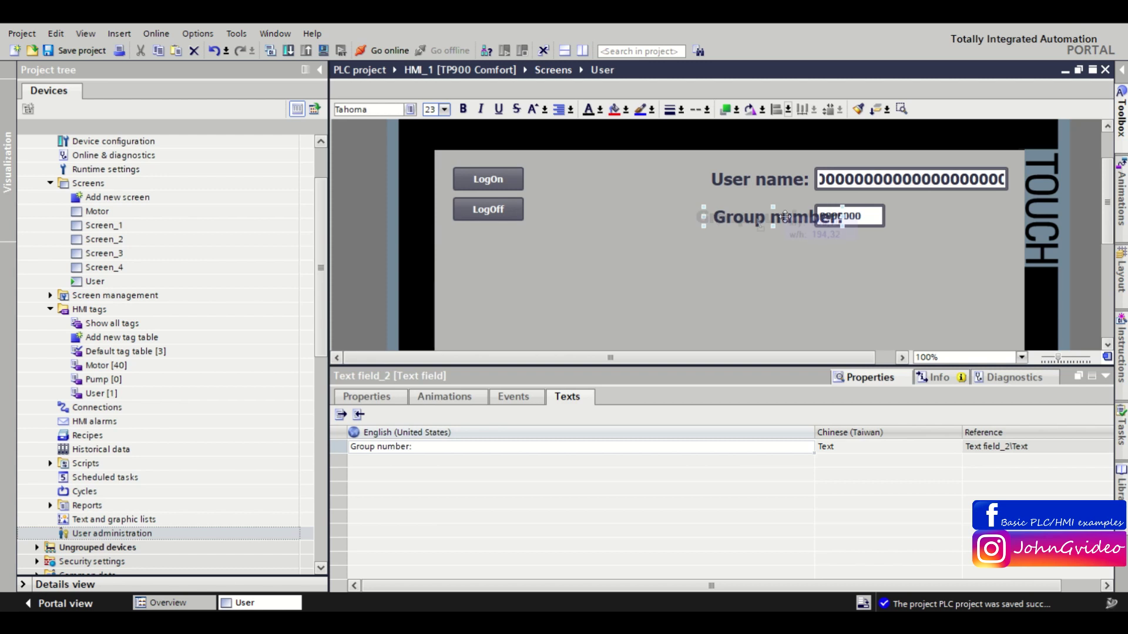
Move 'Group number:' under 'User name:' and right-align the two labels.
{"action": "left_click_drag", "start_coordinate": [764, 218], "coordinate": [719, 218]}
{"action": "left_click", "coordinate": [753, 186]}
{"action": "left_click", "coordinate": [751, 219], "text": "ctrl"}
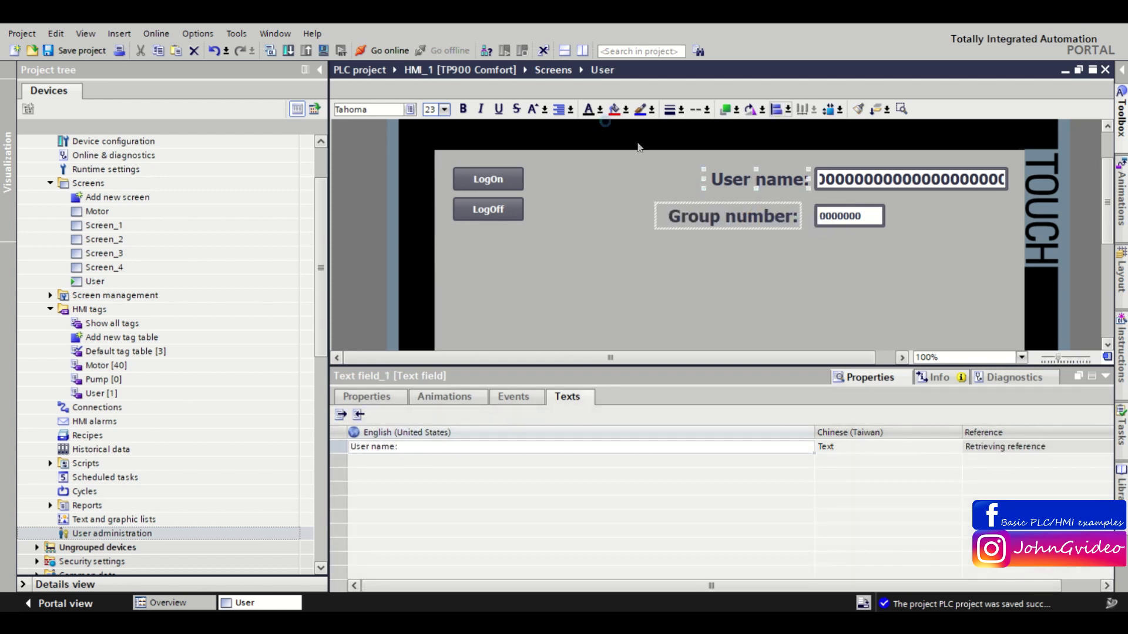
{"action": "left_click", "coordinate": [787, 109]}
{"action": "left_click", "coordinate": [777, 148]}
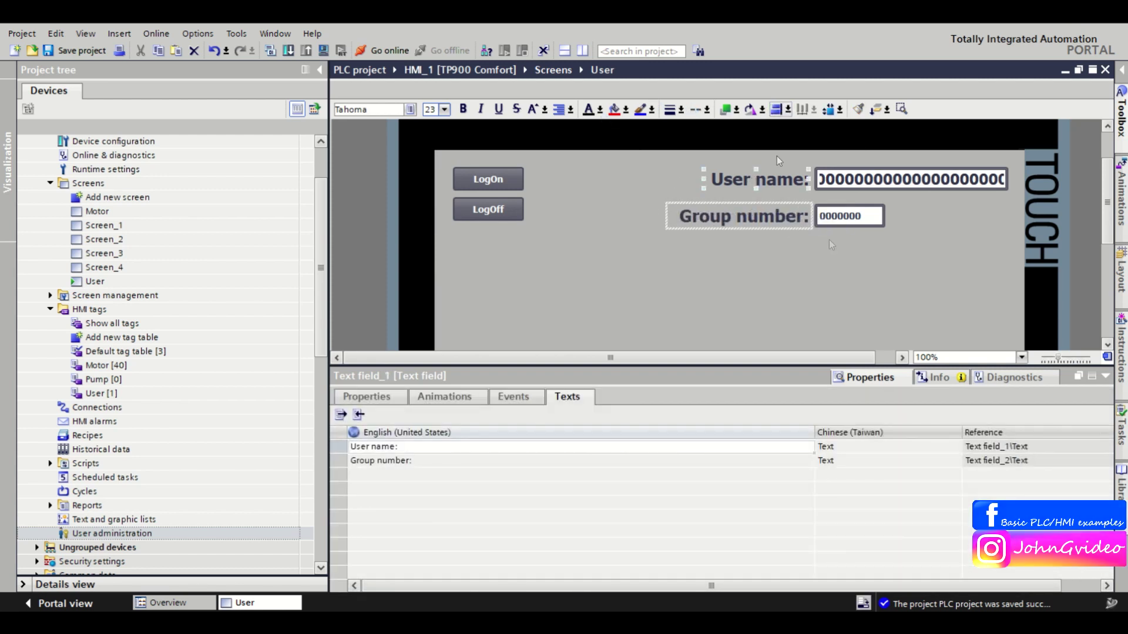
{"action": "left_click", "coordinate": [849, 216]}
Set the group number I/O field's mode to Output.
{"action": "right_click", "coordinate": [850, 329]}
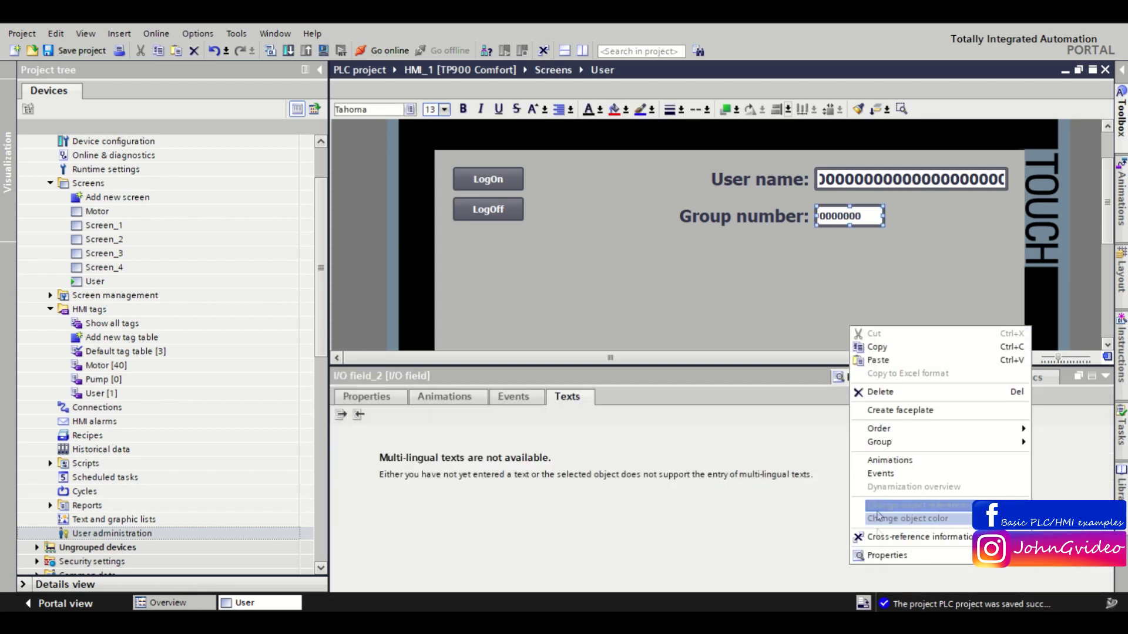
{"action": "left_click", "coordinate": [888, 556]}
{"action": "left_click", "coordinate": [349, 397]}
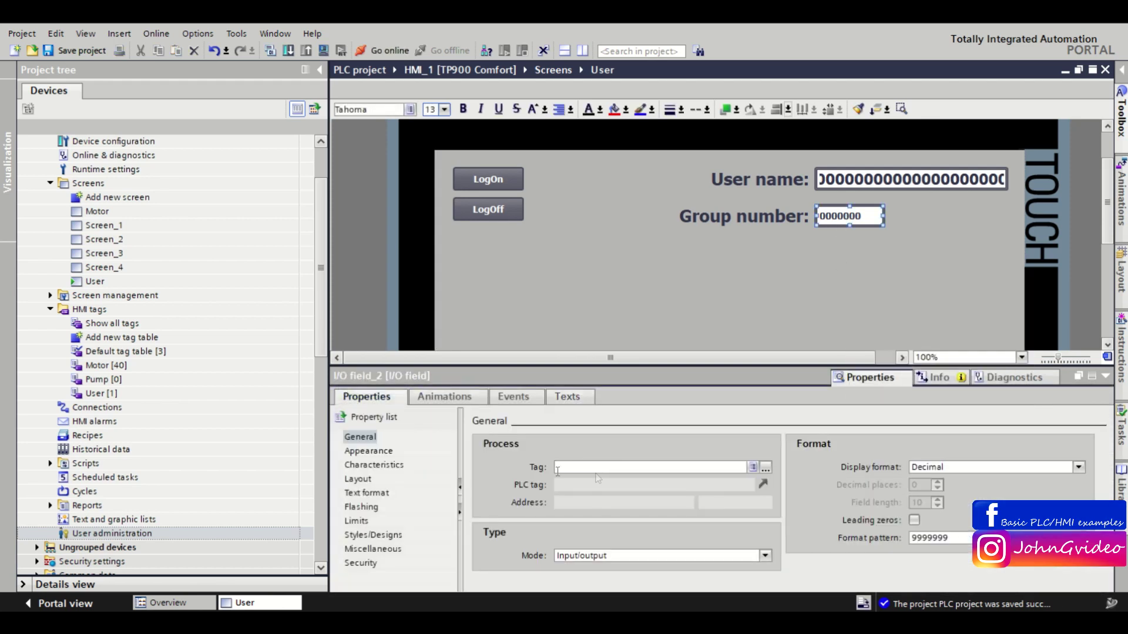
{"action": "left_click", "coordinate": [615, 556]}
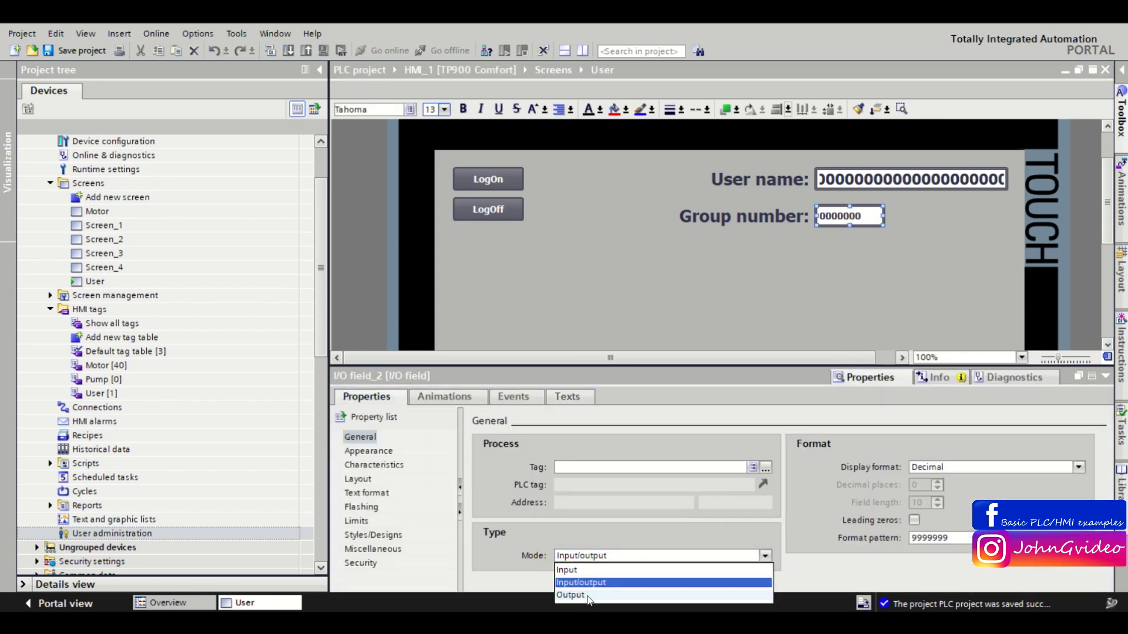
{"action": "left_click", "coordinate": [588, 597]}
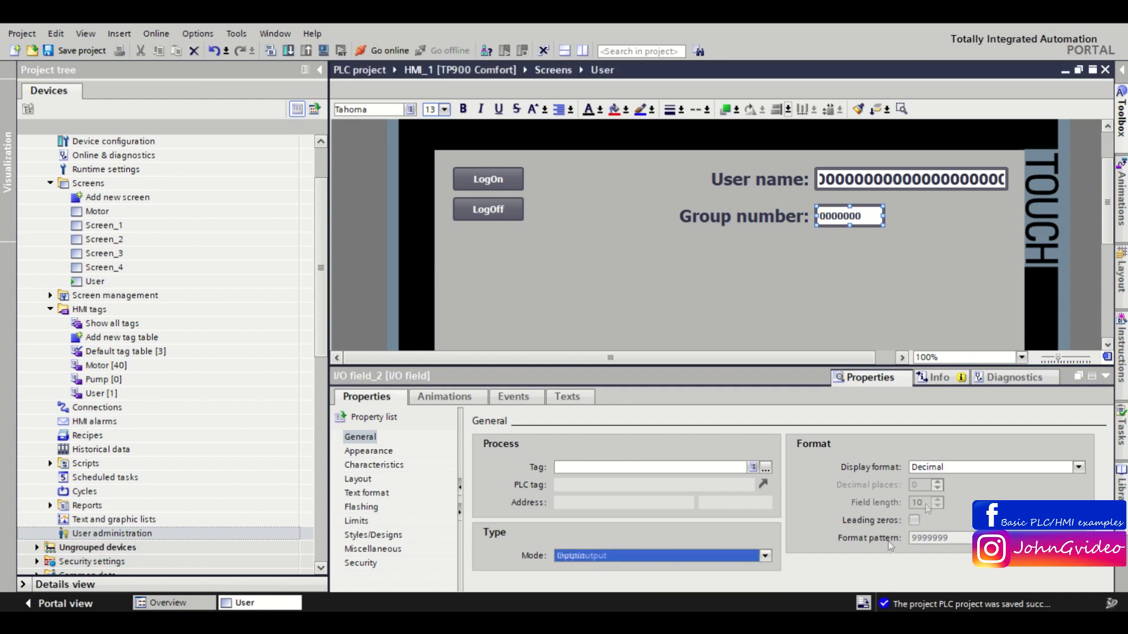
Change the field's font size from 13 to 20 px.
{"action": "left_click", "coordinate": [363, 493]}
{"action": "left_click_drag", "start_coordinate": [660, 467], "coordinate": [650, 467]}
{"action": "type", "text": "20"}
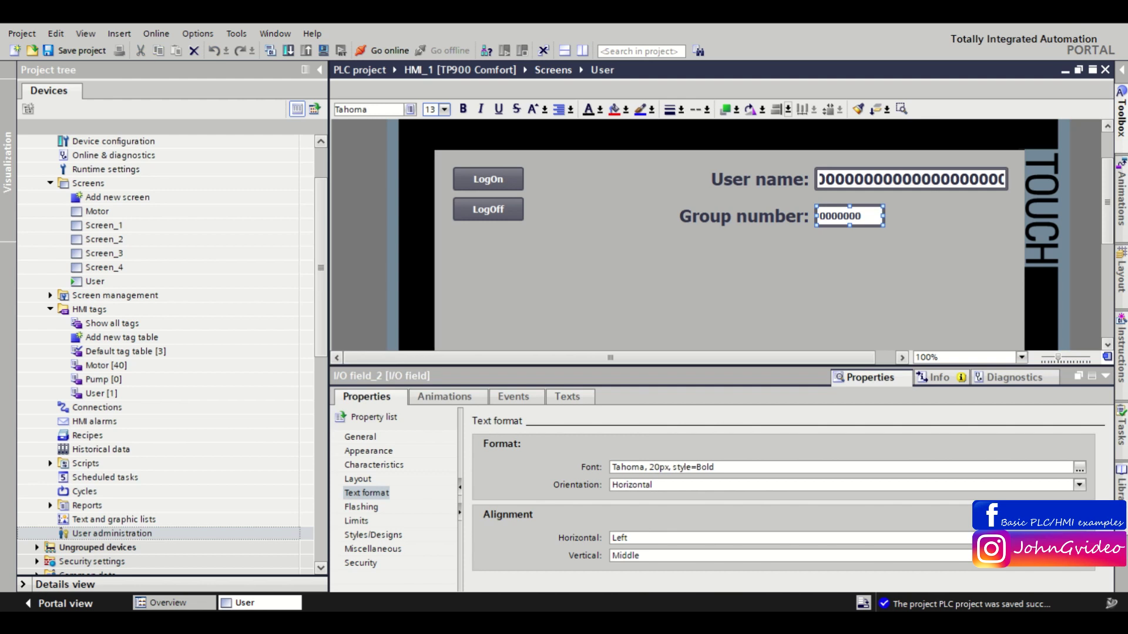
{"action": "key", "text": "Return"}
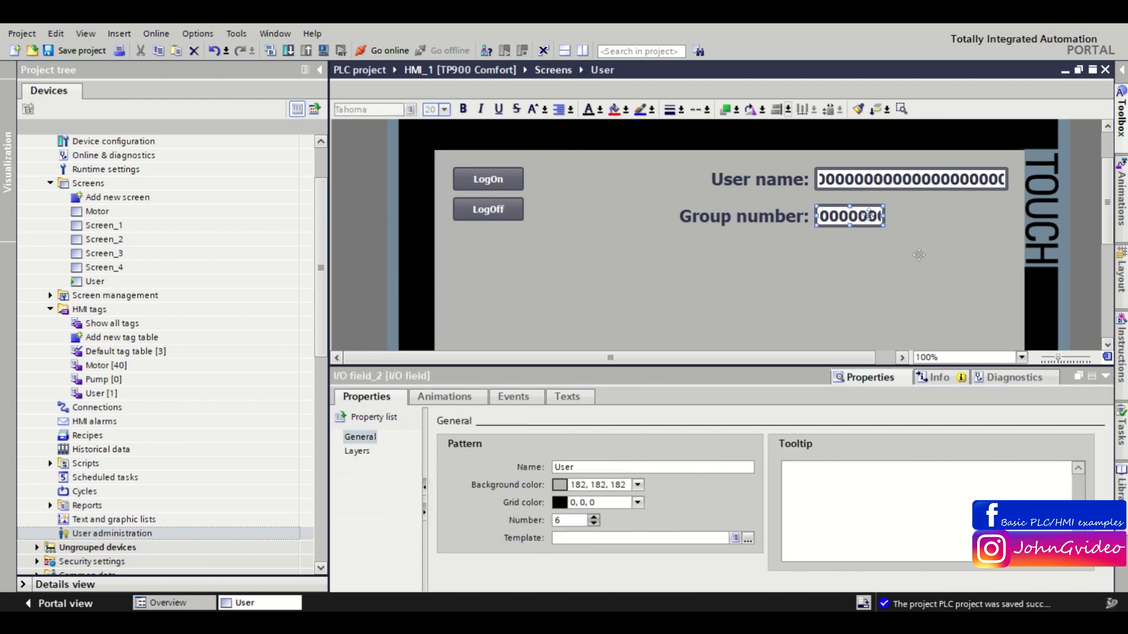
{"action": "left_click", "coordinate": [1090, 376]}
{"action": "left_click", "coordinate": [630, 295]}
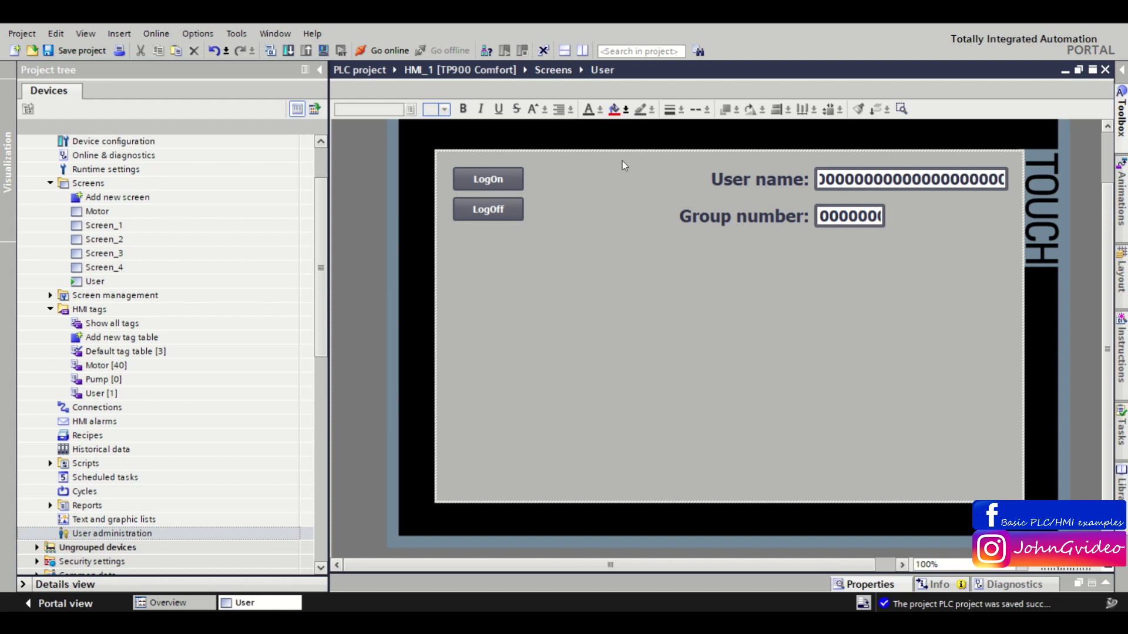
{"action": "left_click", "coordinate": [865, 172]}
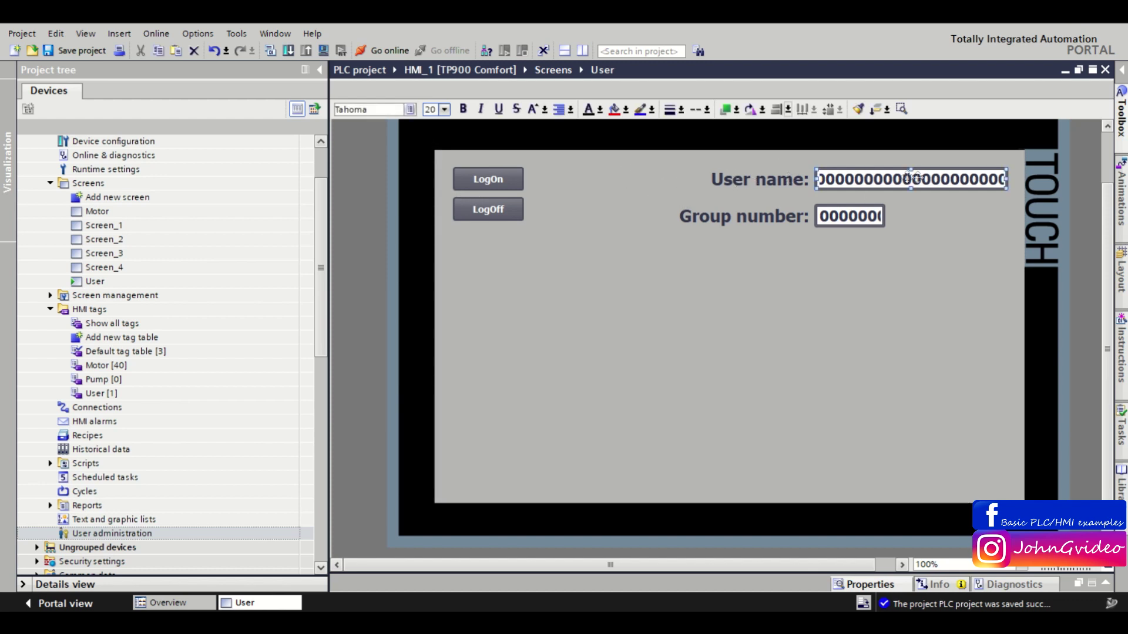
{"action": "left_click", "coordinate": [844, 220]}
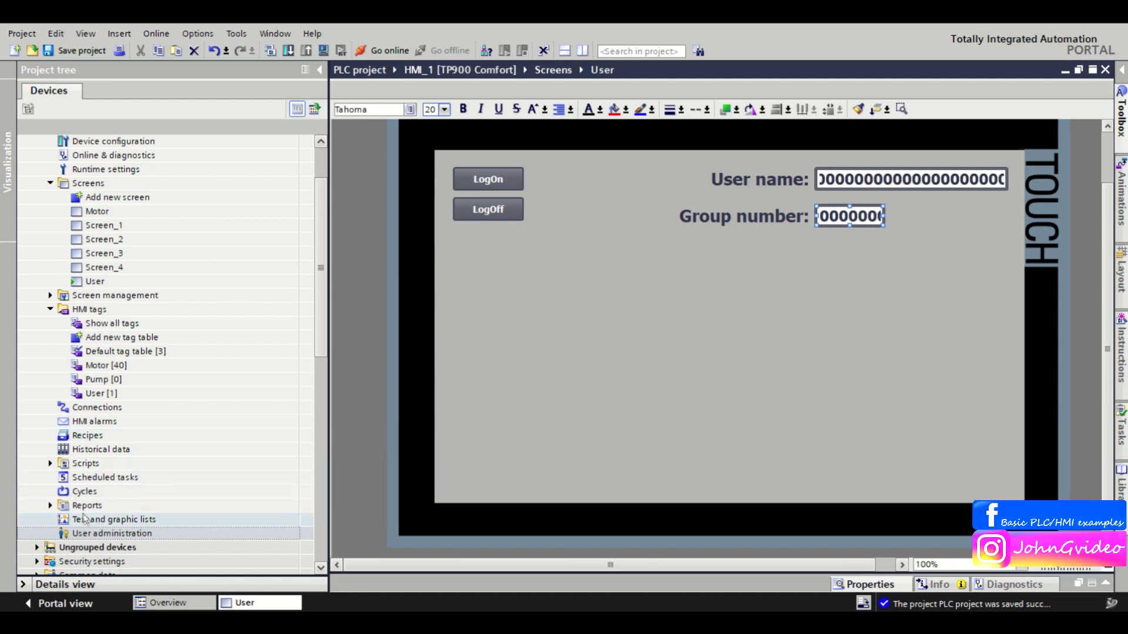
{"action": "double_click", "coordinate": [97, 534]}
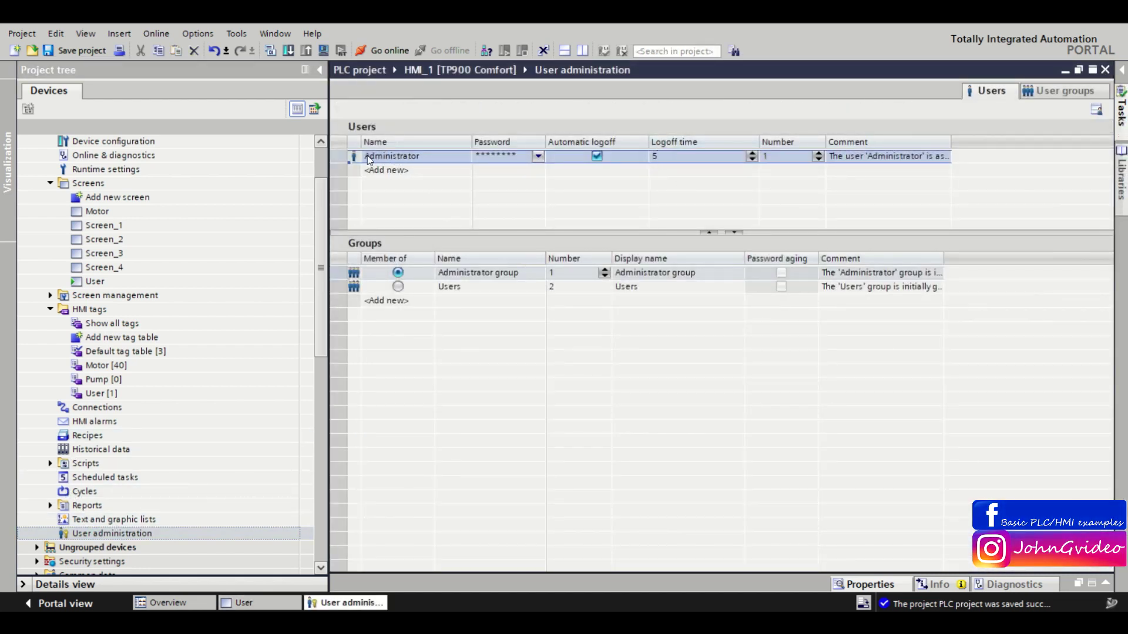
{"action": "left_click", "coordinate": [1105, 69]}
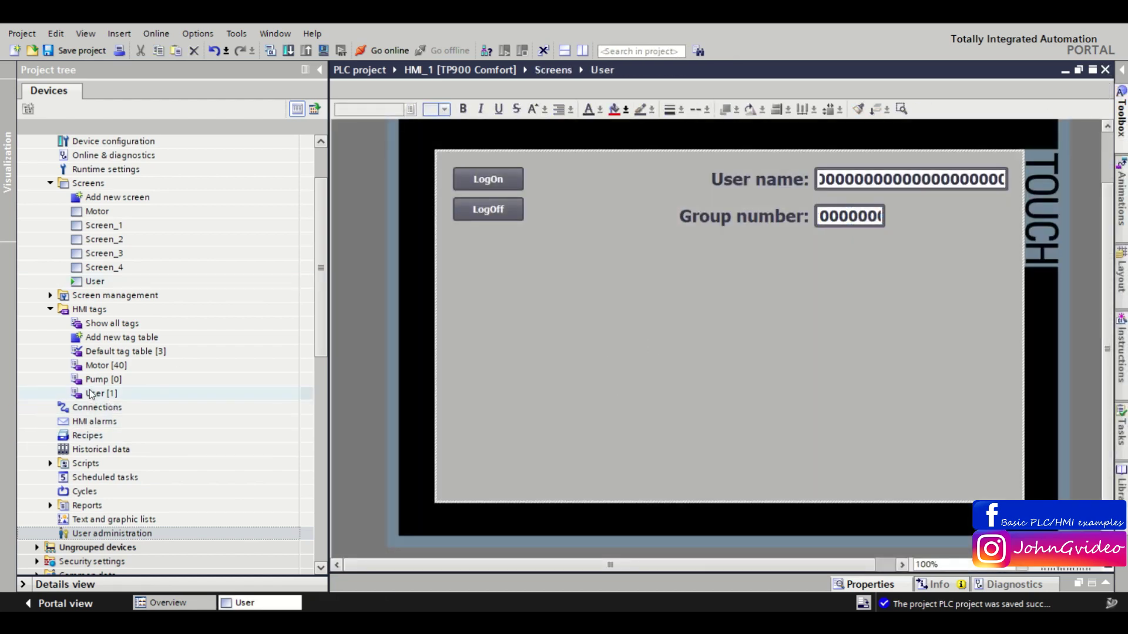
In Scheduled tasks, add a task named 'User group' with trigger Once.
{"action": "double_click", "coordinate": [94, 477]}
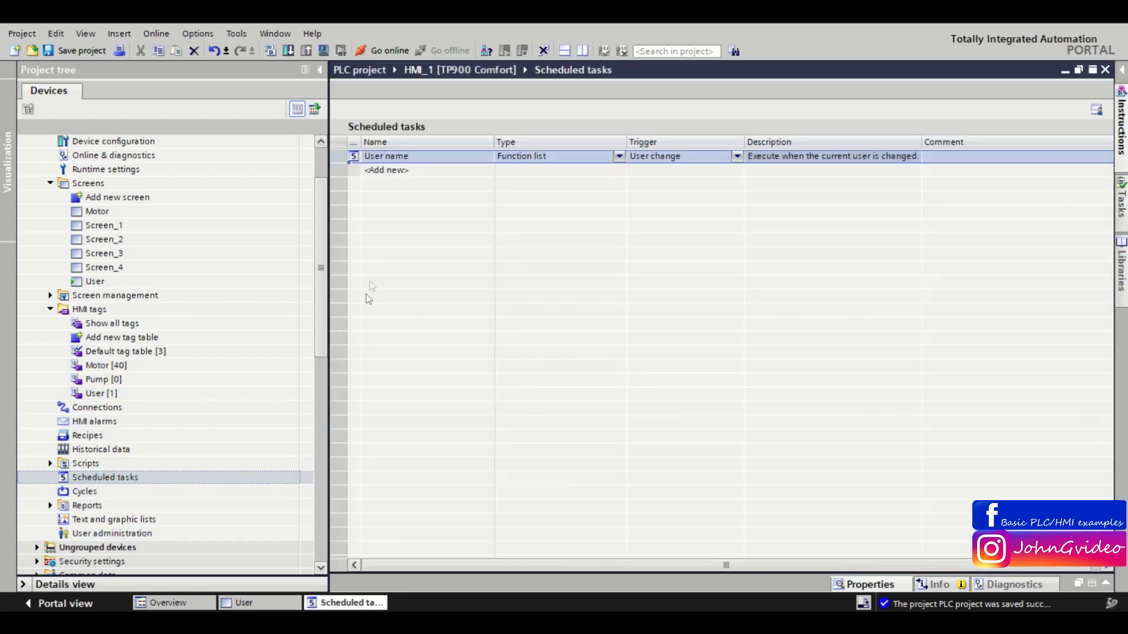
{"action": "double_click", "coordinate": [393, 171]}
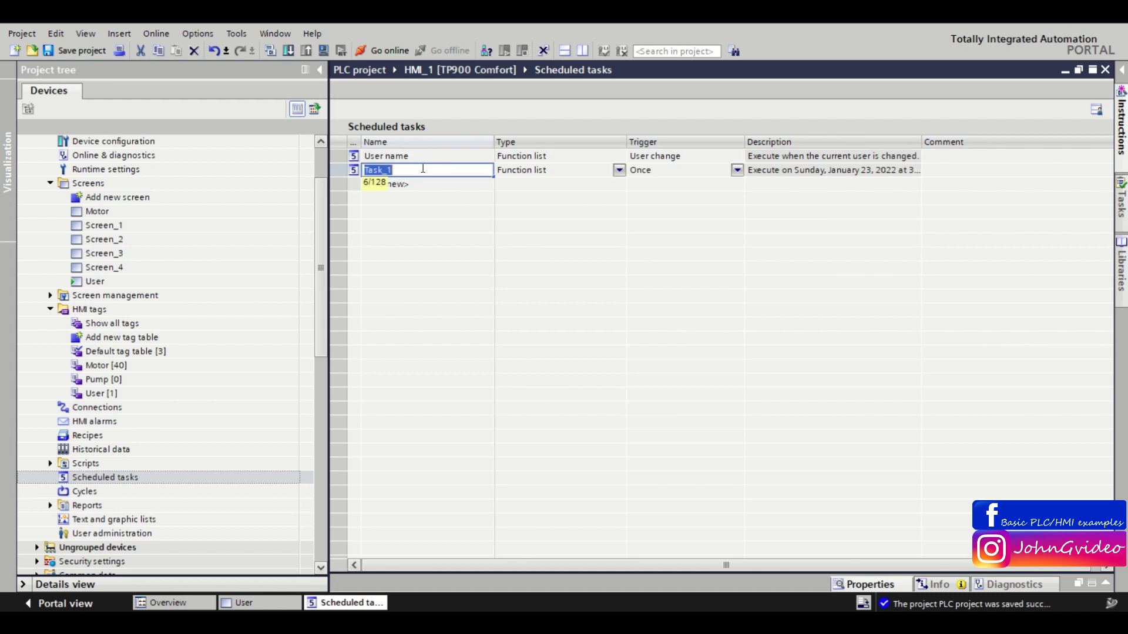
{"action": "type", "text": "User group"}
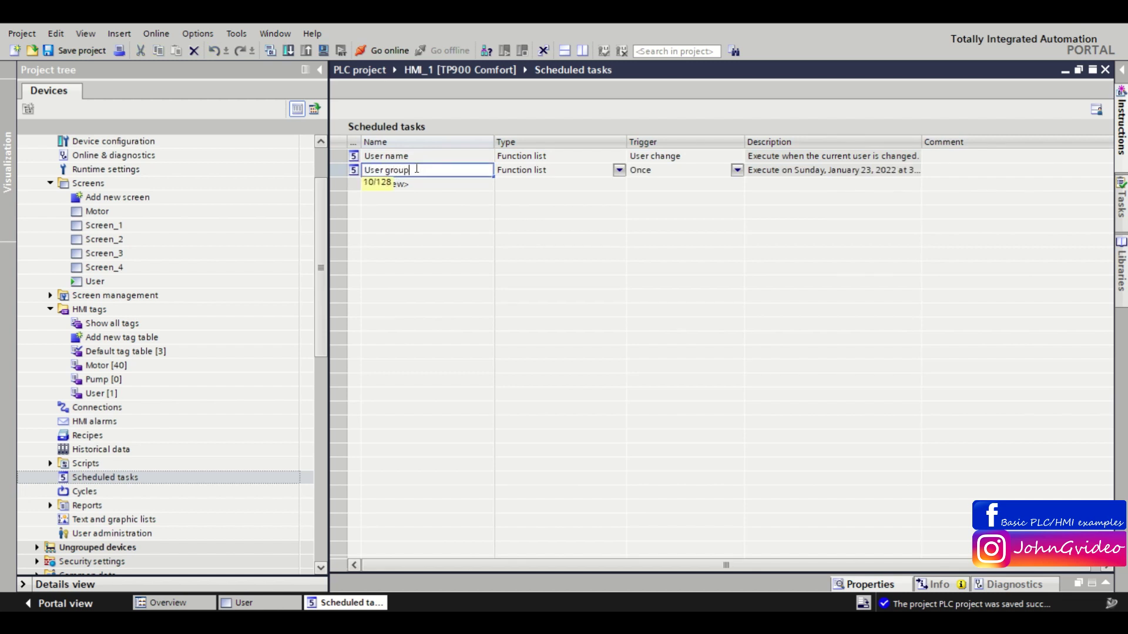
{"action": "left_click", "coordinate": [646, 171]}
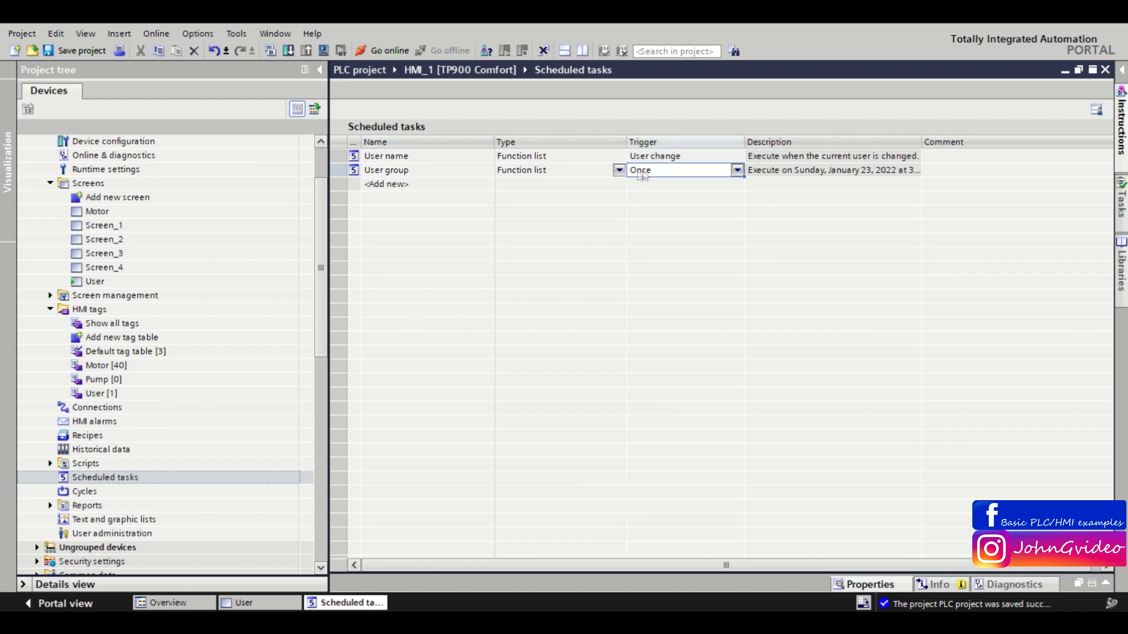
{"action": "left_click", "coordinate": [674, 173]}
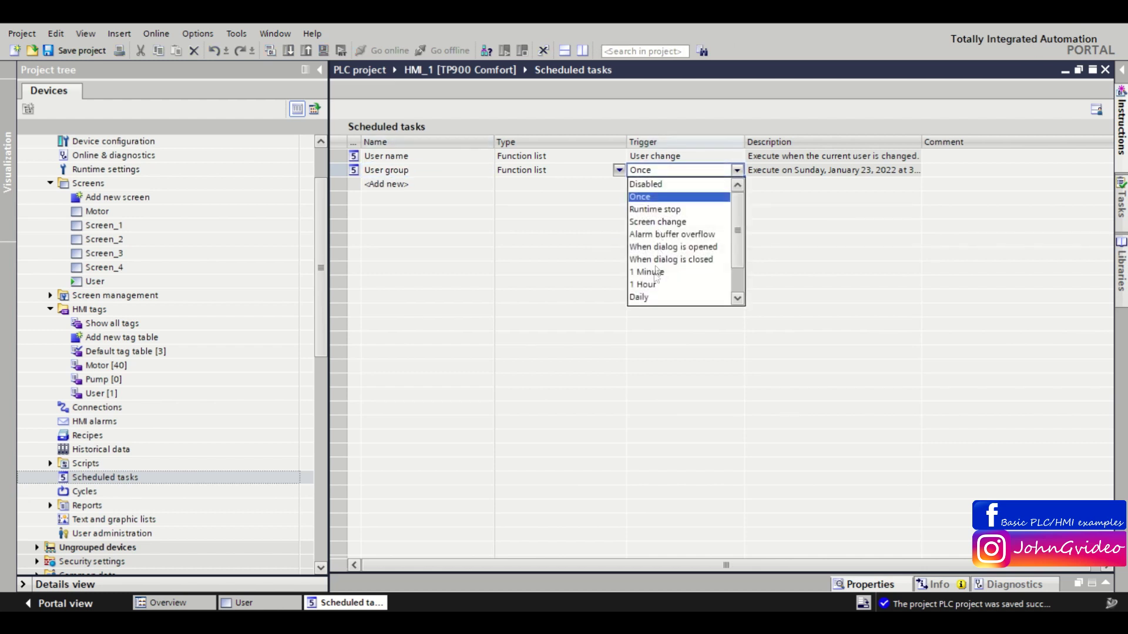
{"action": "scroll", "coordinate": [657, 276], "scroll_direction": "down", "scroll_amount": 2}
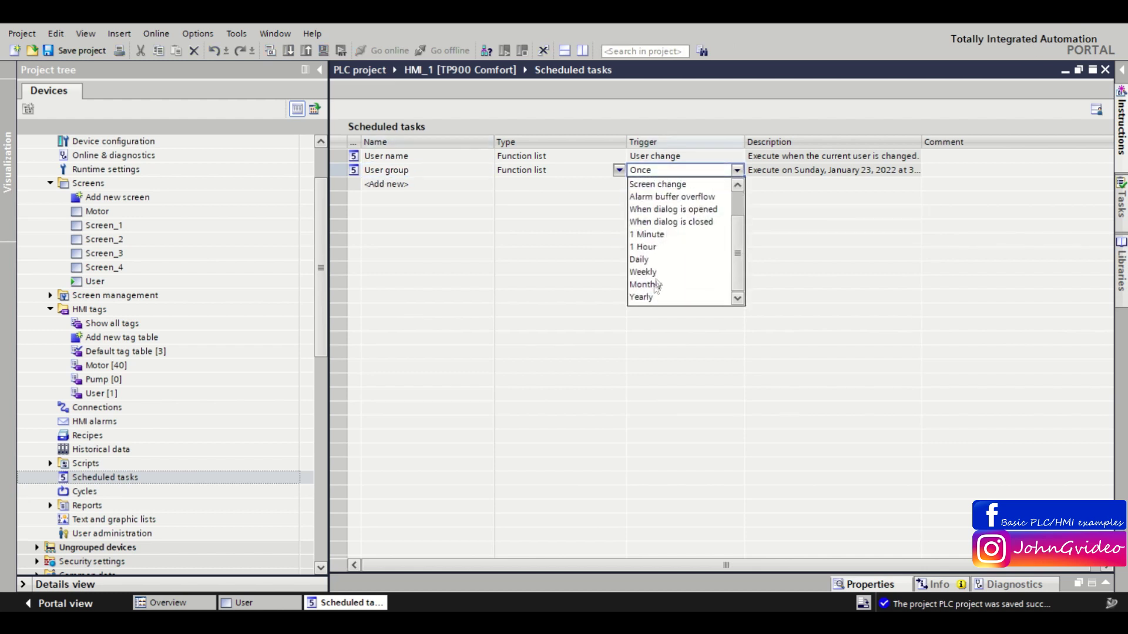
{"action": "scroll", "coordinate": [666, 200], "scroll_direction": "up", "scroll_amount": 2}
{"action": "left_click", "coordinate": [537, 298]}
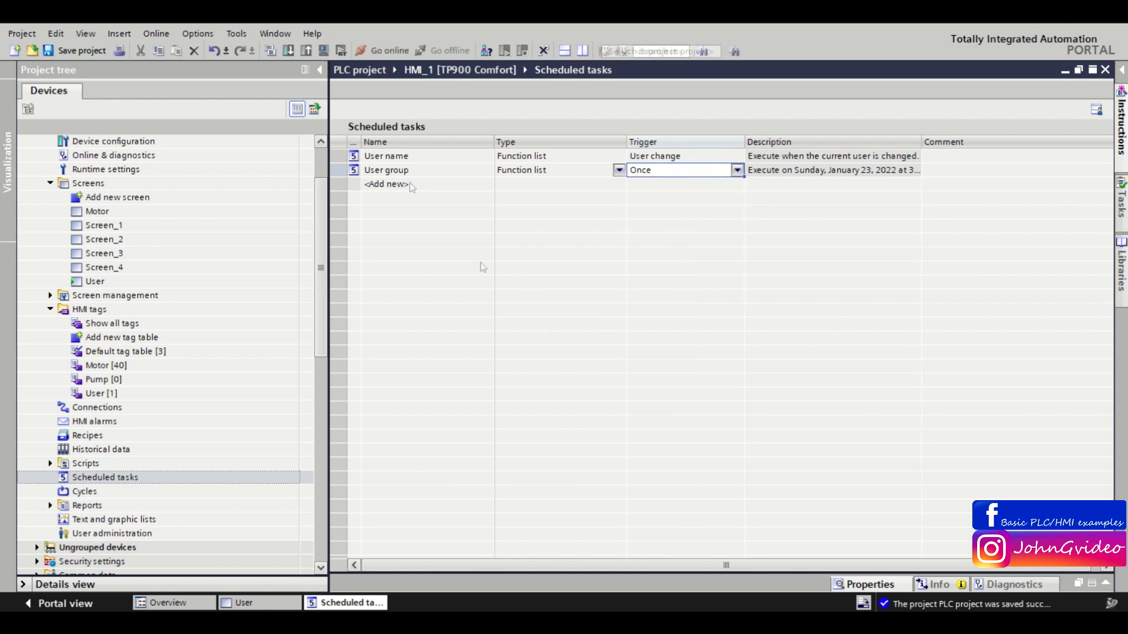
Delete the 'User group' task so only the 'User name' task remains.
{"action": "left_click", "coordinate": [353, 171]}
{"action": "key", "text": "Delete"}
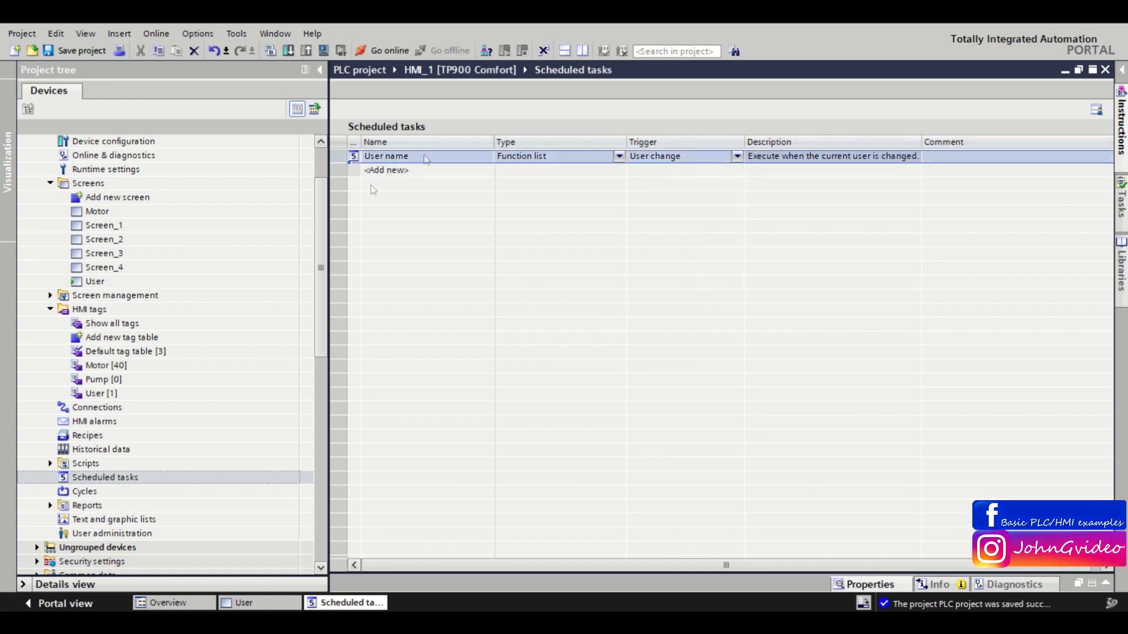
{"action": "right_click", "coordinate": [354, 160]}
Add GetGroupNumber after GetUserName in the User name task's Update event.
{"action": "left_click", "coordinate": [405, 291]}
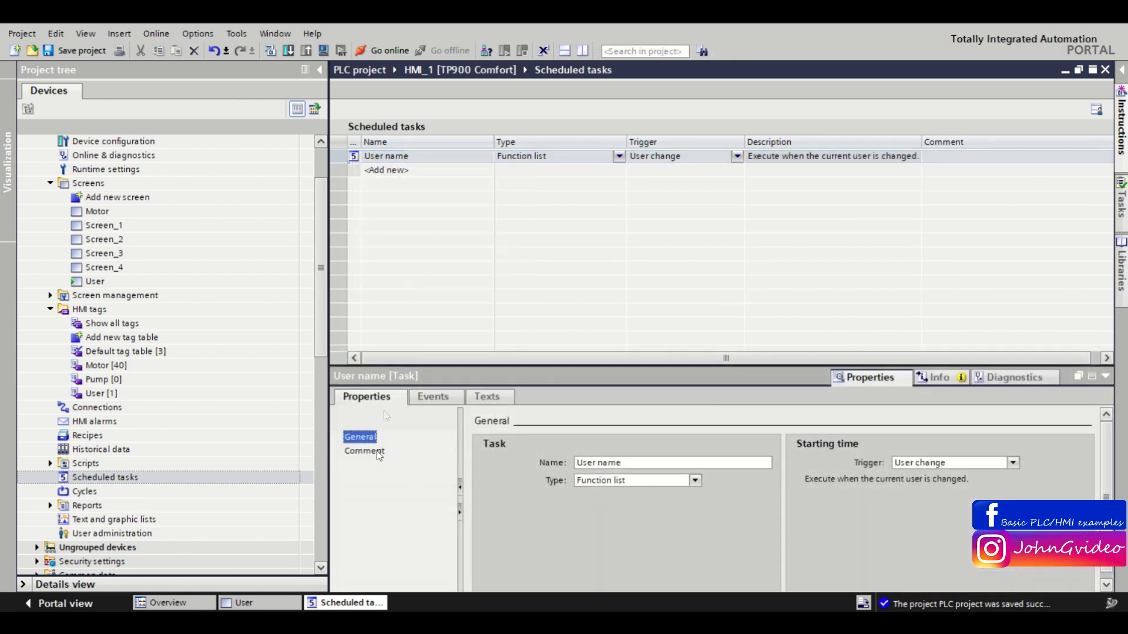
{"action": "left_click", "coordinate": [433, 397]}
{"action": "left_click", "coordinate": [367, 437]}
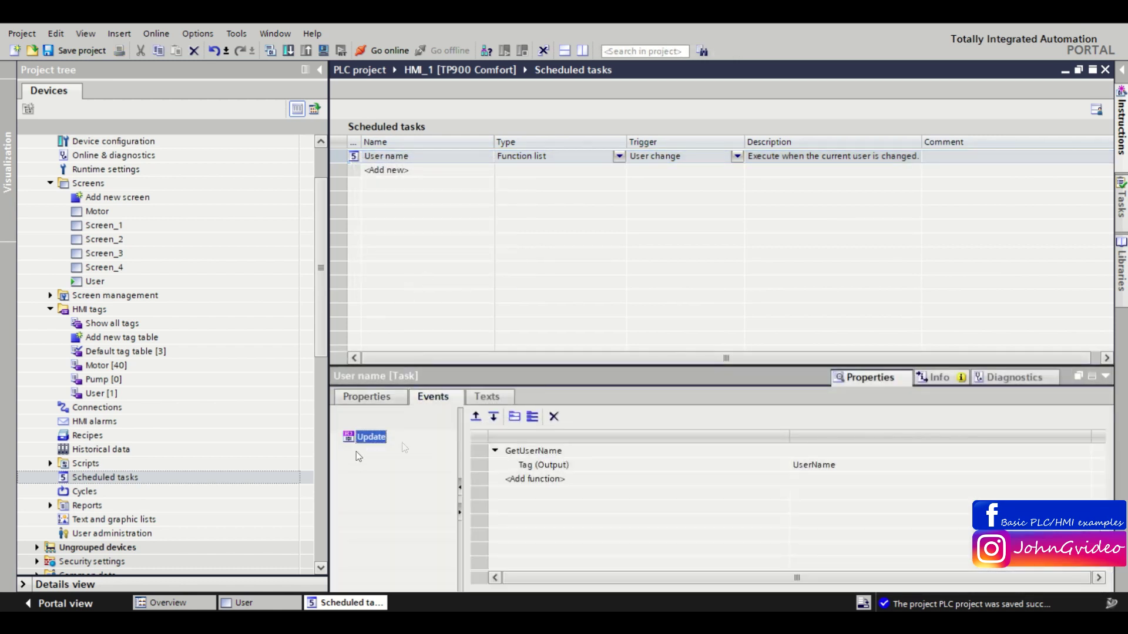
{"action": "left_click", "coordinate": [541, 481]}
{"action": "type", "text": "ge"}
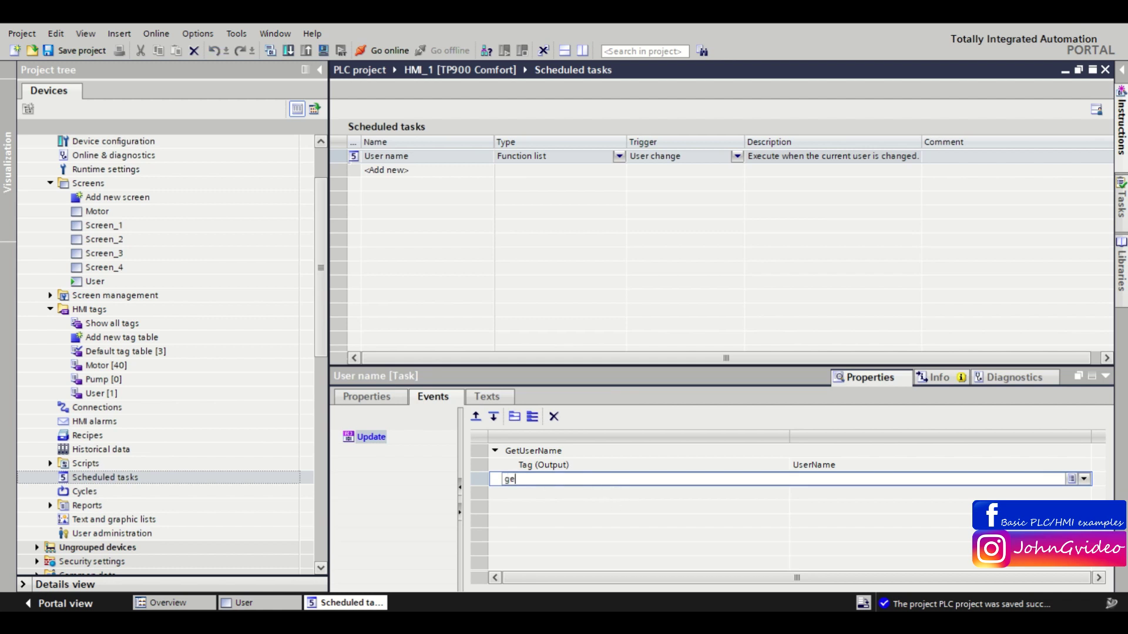
{"action": "type", "text": "t"}
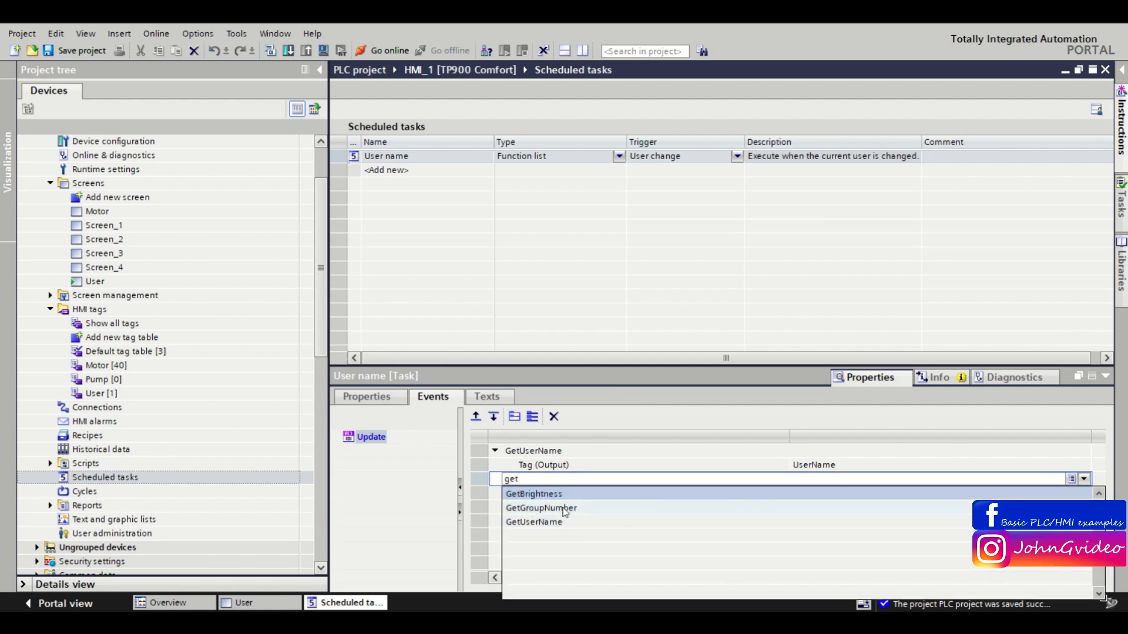
{"action": "left_click", "coordinate": [565, 508]}
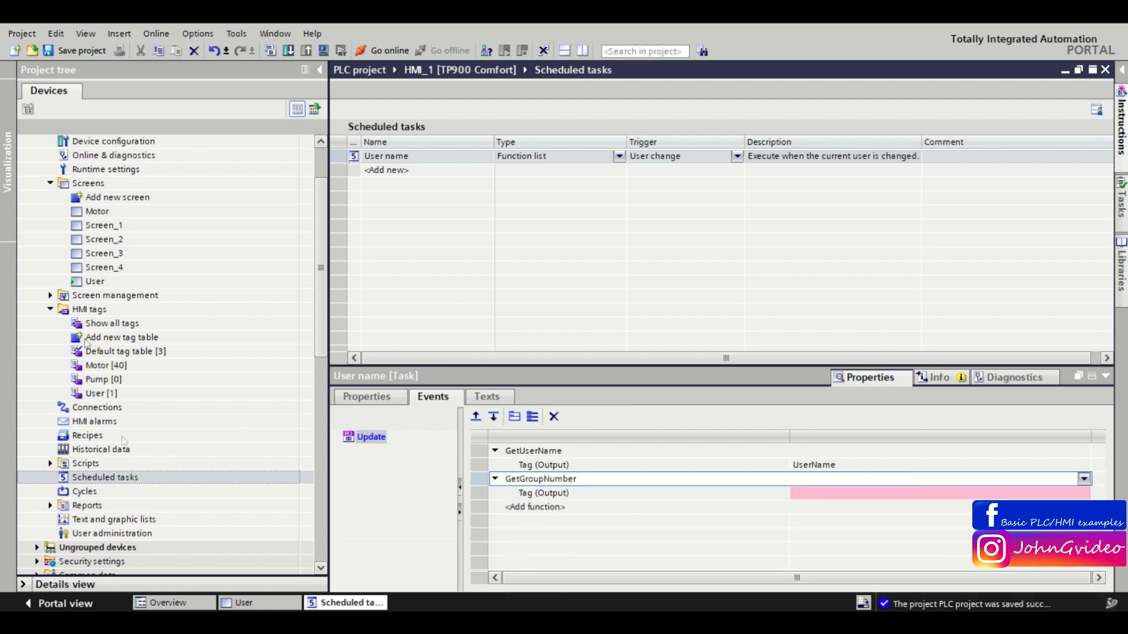
Add an Int tag named UserGroupNumber to the User tag table.
{"action": "double_click", "coordinate": [101, 393]}
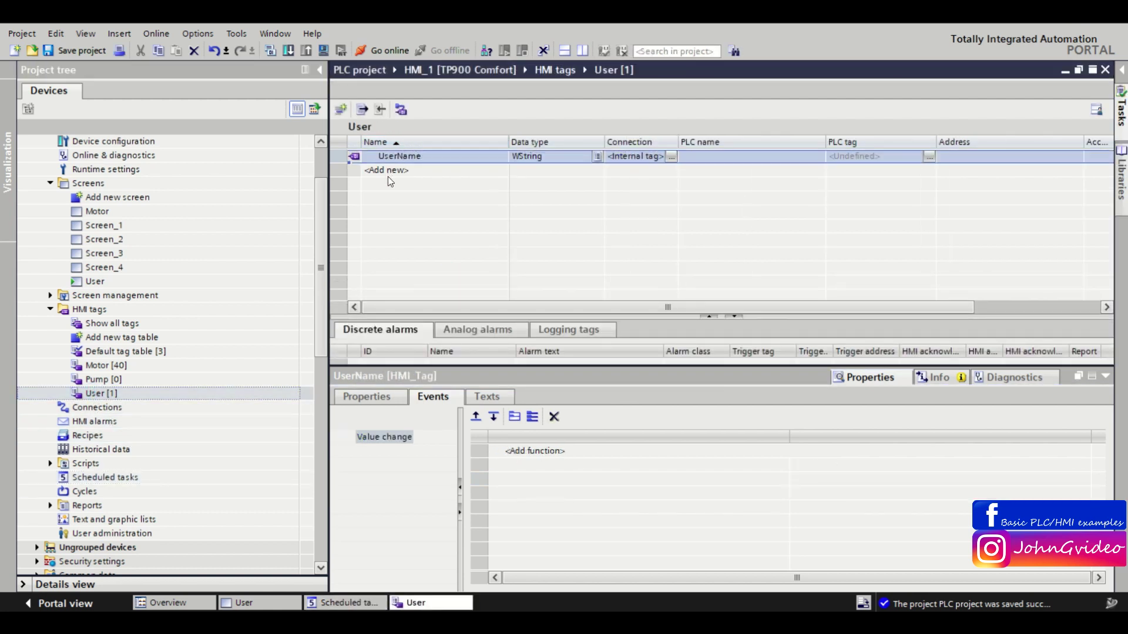
{"action": "double_click", "coordinate": [388, 173]}
{"action": "type", "text": "User"}
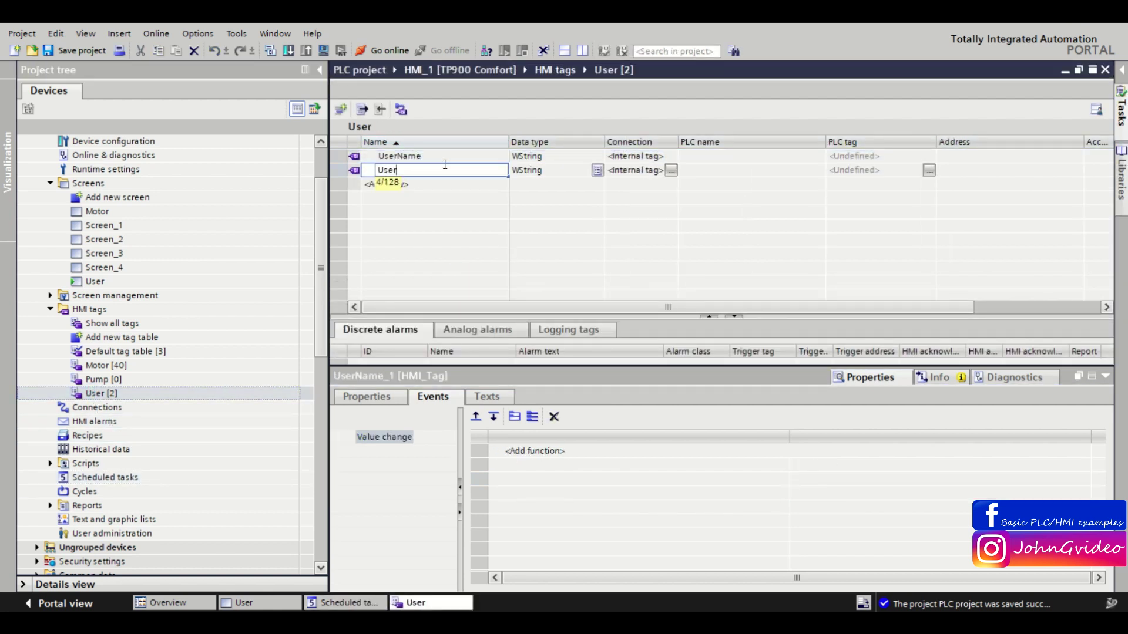
{"action": "type", "text": "GroupNumber"}
{"action": "left_click", "coordinate": [535, 171]}
{"action": "type", "text": "Int"}
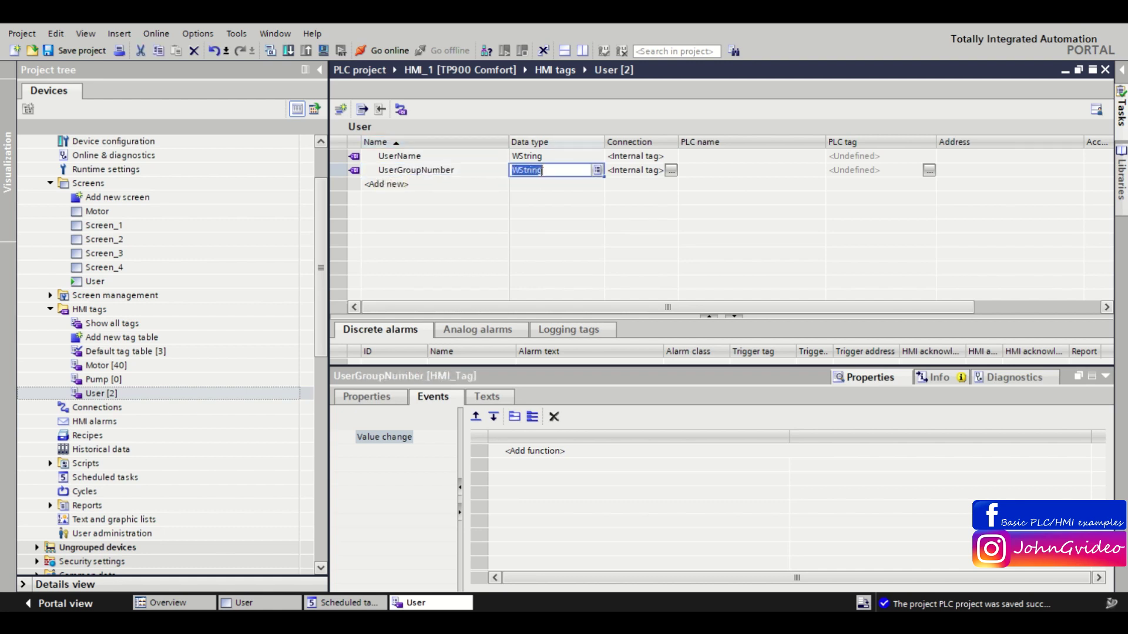
{"action": "left_click", "coordinate": [560, 185]}
{"action": "left_click", "coordinate": [446, 169]}
{"action": "key", "text": "ctrl+c"}
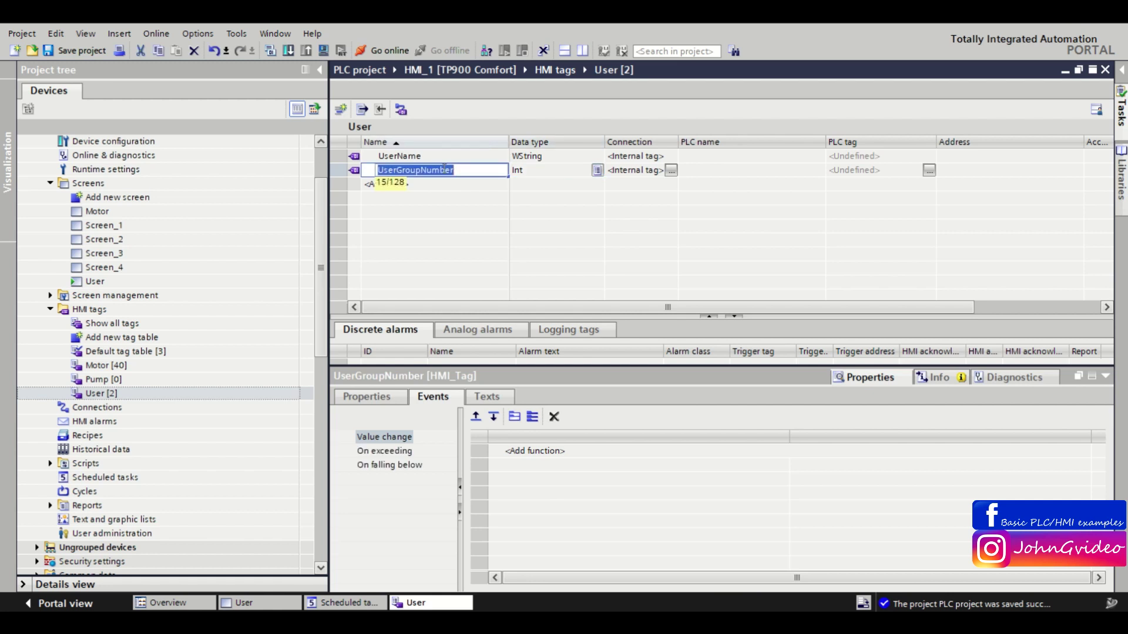
Enter UserGroupNumber as GetGroupNumber's output tag in the User name task.
{"action": "left_click", "coordinate": [1106, 69]}
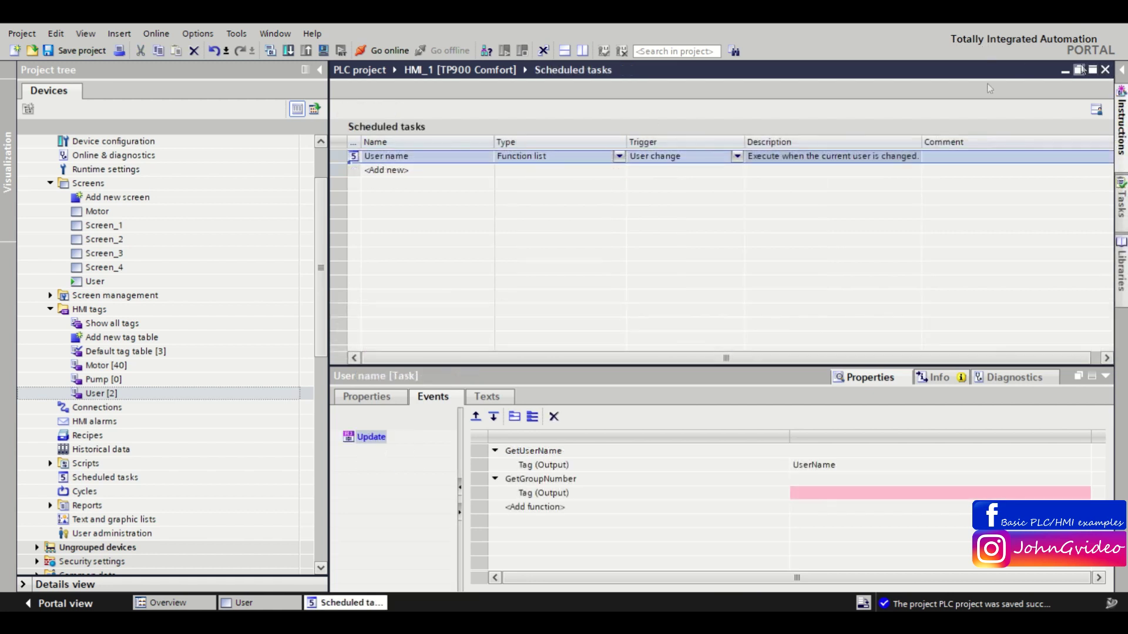
{"action": "left_click", "coordinate": [800, 490]}
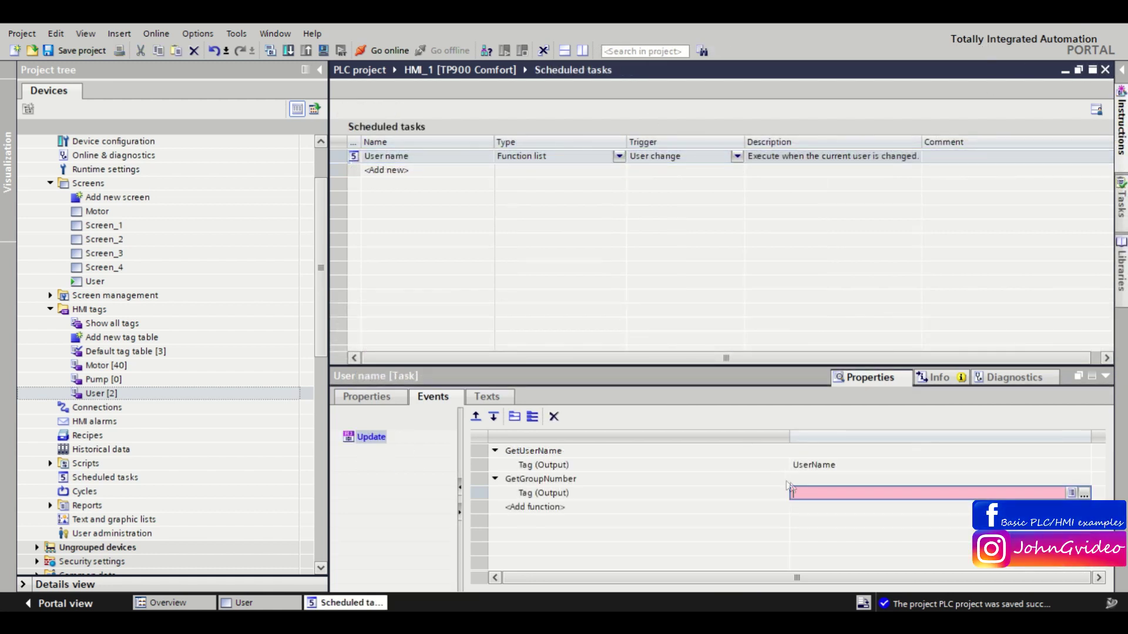
{"action": "key", "text": "ctrl+v"}
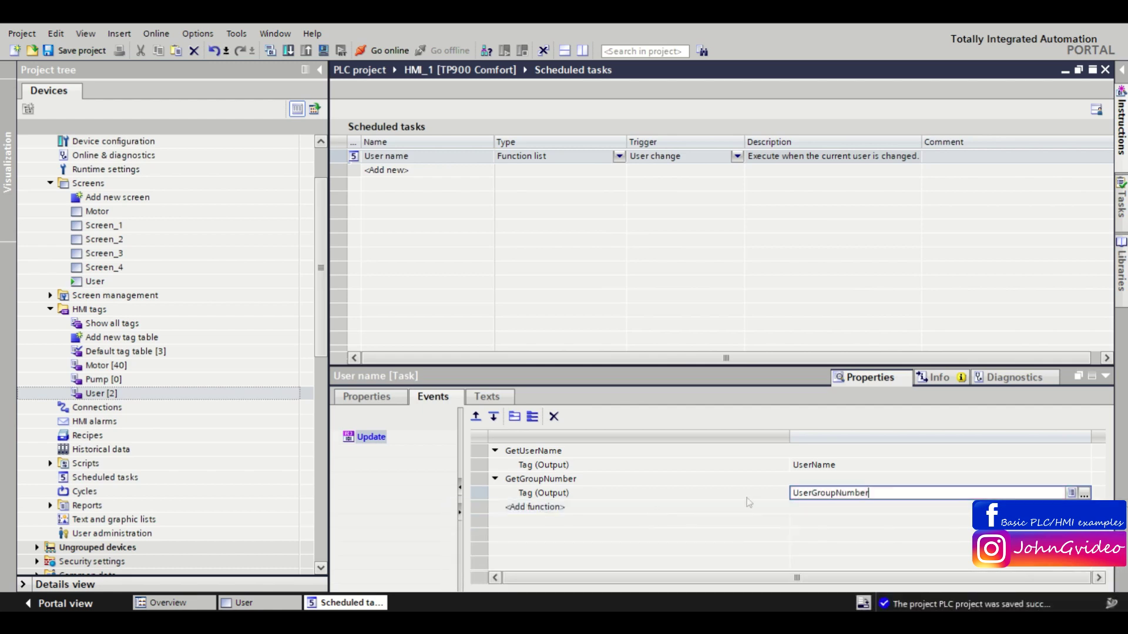
Connect the Group number I/O field to the UserGroupNumber tag.
{"action": "left_click", "coordinate": [1106, 69]}
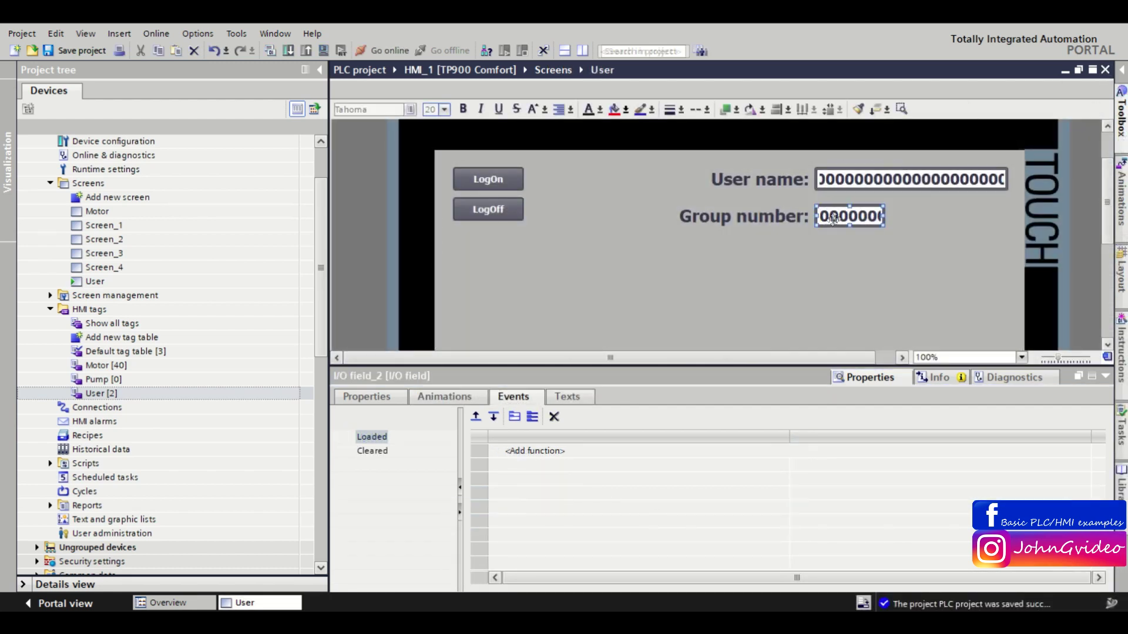
{"action": "right_click", "coordinate": [836, 217]}
{"action": "left_click", "coordinate": [861, 446]}
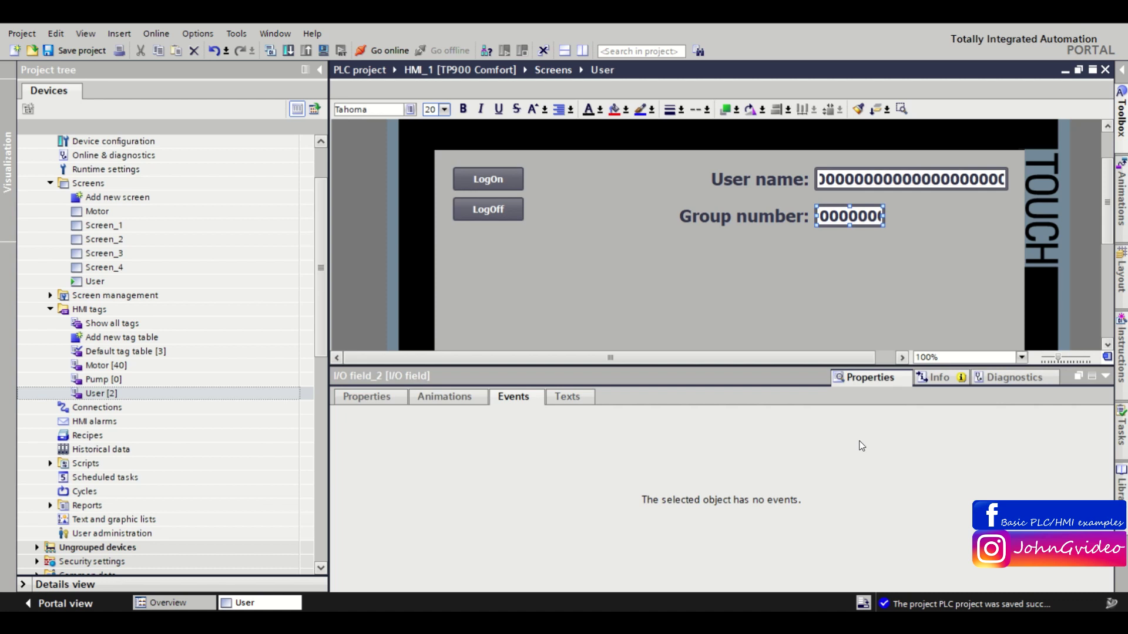
{"action": "left_click", "coordinate": [348, 401]}
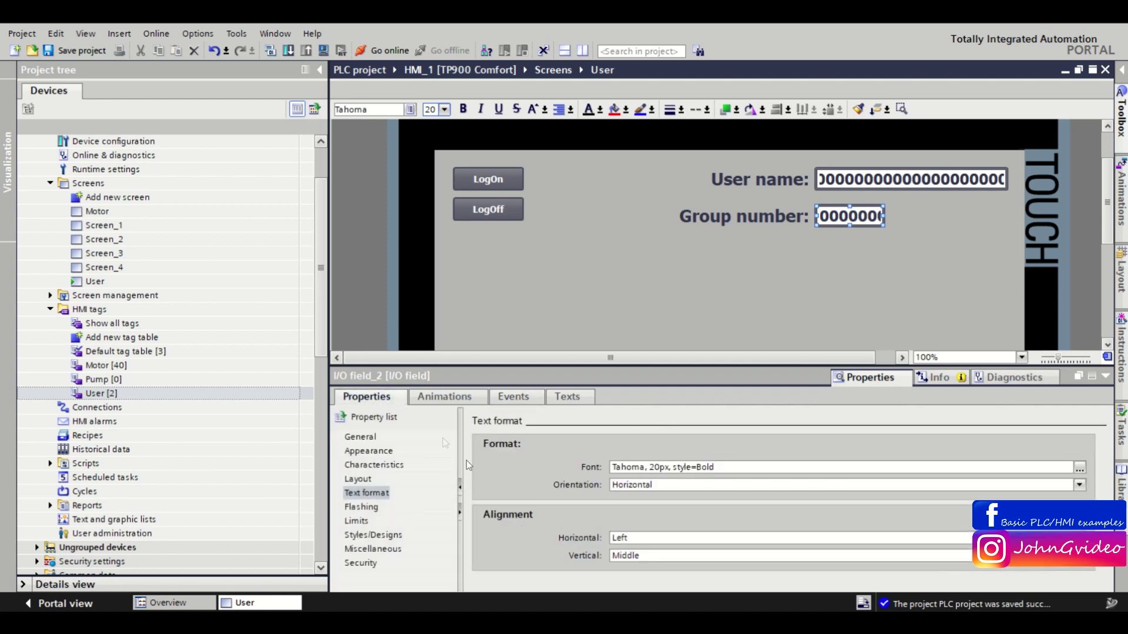
{"action": "left_click", "coordinate": [361, 437]}
{"action": "left_click", "coordinate": [613, 466]}
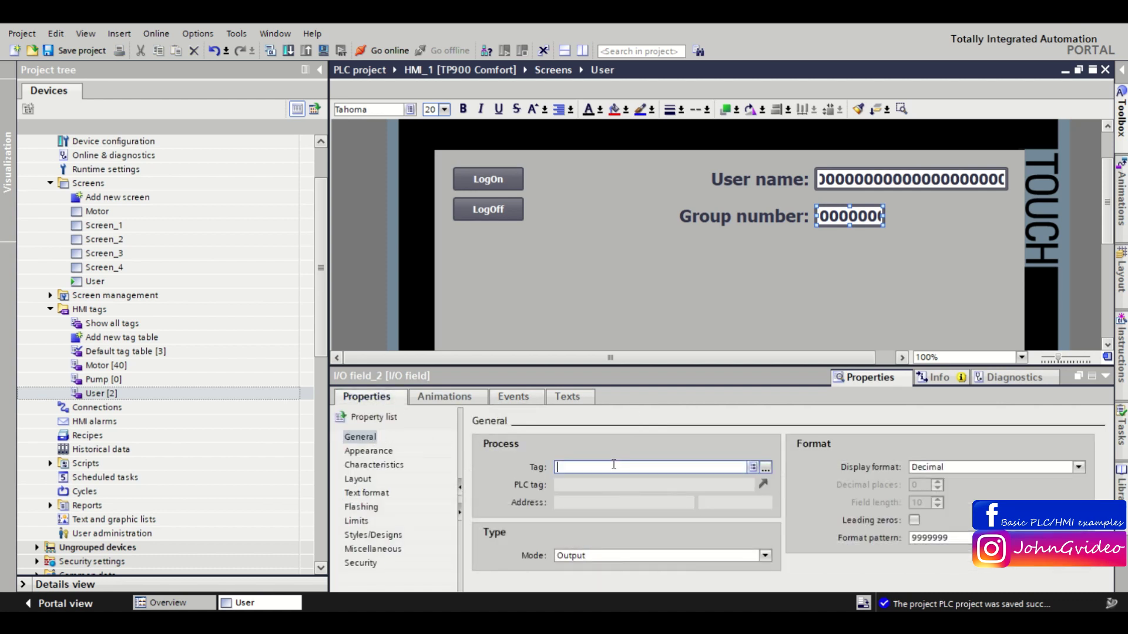
{"action": "key", "text": "ctrl+v"}
{"action": "key", "text": "Return"}
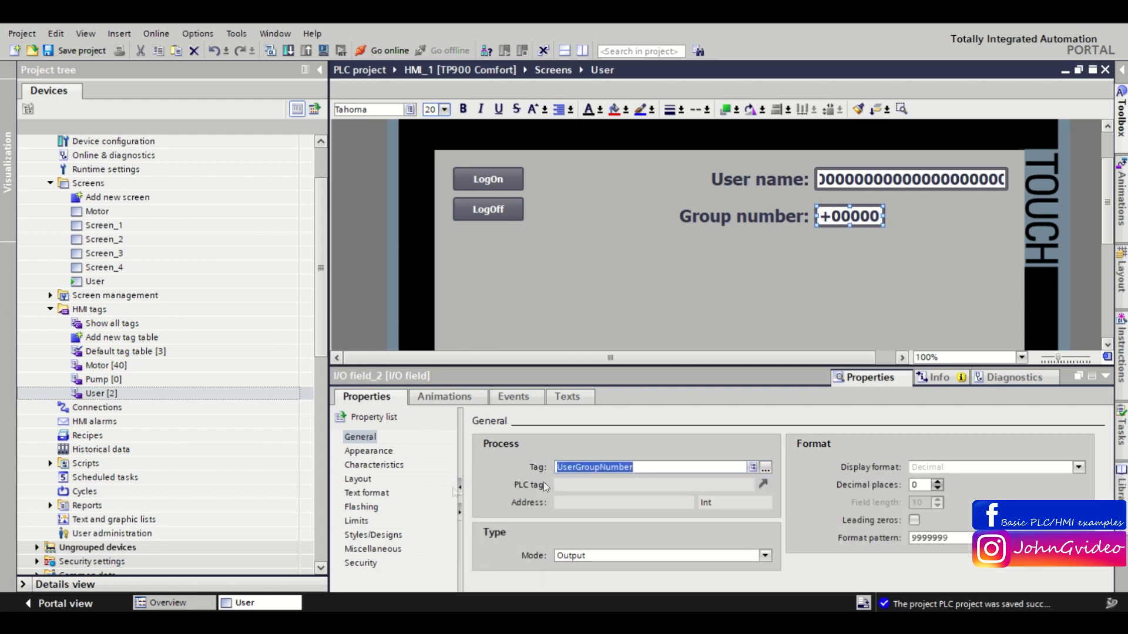
Set the field's horizontal text alignment to Centered.
{"action": "left_click", "coordinate": [352, 494]}
{"action": "left_click", "coordinate": [647, 538]}
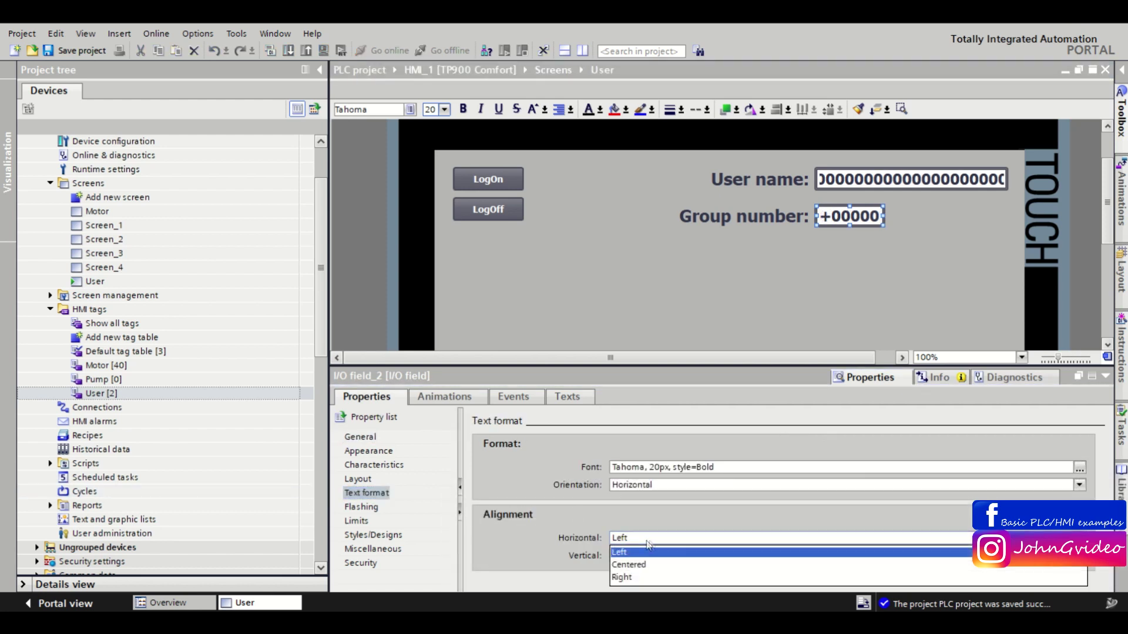
{"action": "left_click", "coordinate": [634, 566]}
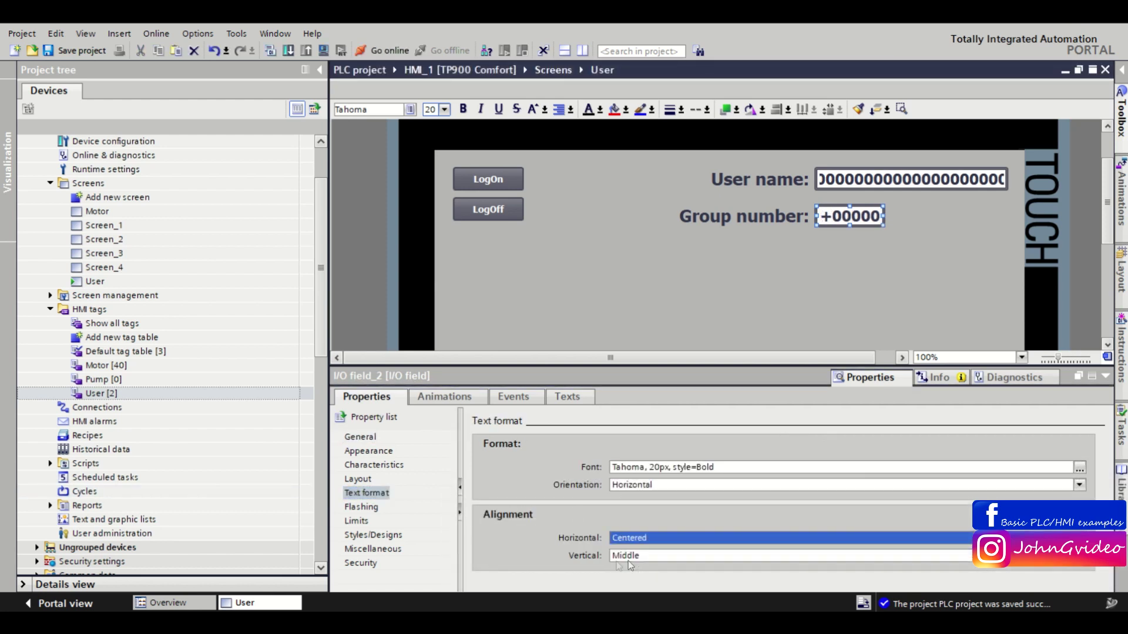
{"action": "left_click", "coordinate": [1105, 378]}
Change the field's format pattern from s99999 to 99999 and save the project.
{"action": "right_click", "coordinate": [835, 216]}
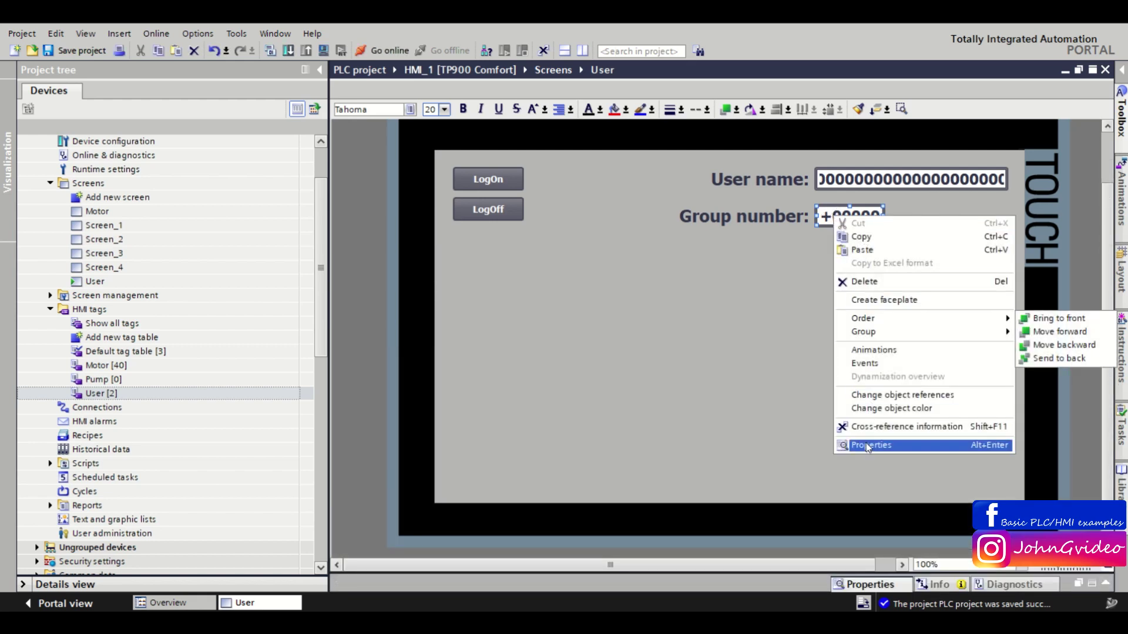
{"action": "left_click", "coordinate": [868, 445]}
{"action": "left_click", "coordinate": [360, 437]}
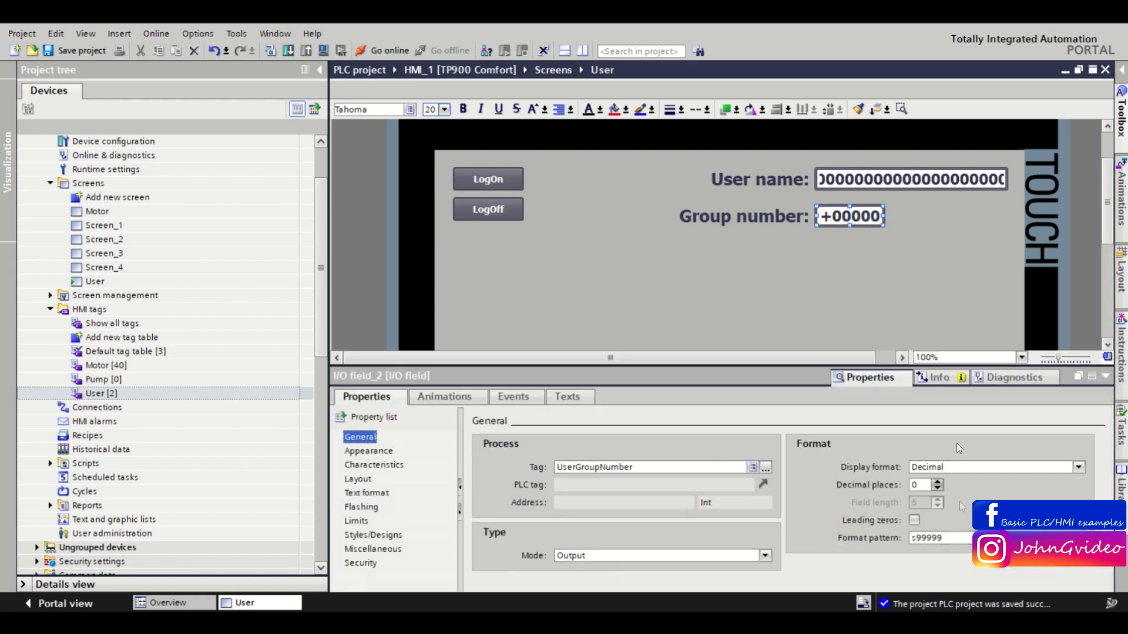
{"action": "left_click", "coordinate": [914, 537]}
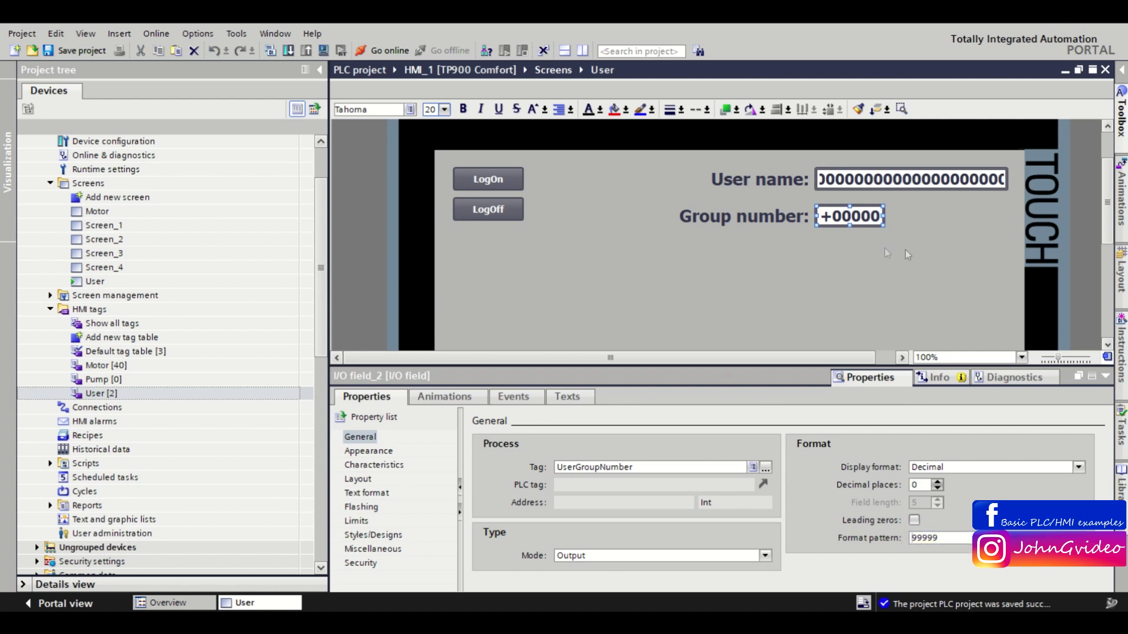
{"action": "left_click", "coordinate": [1105, 377]}
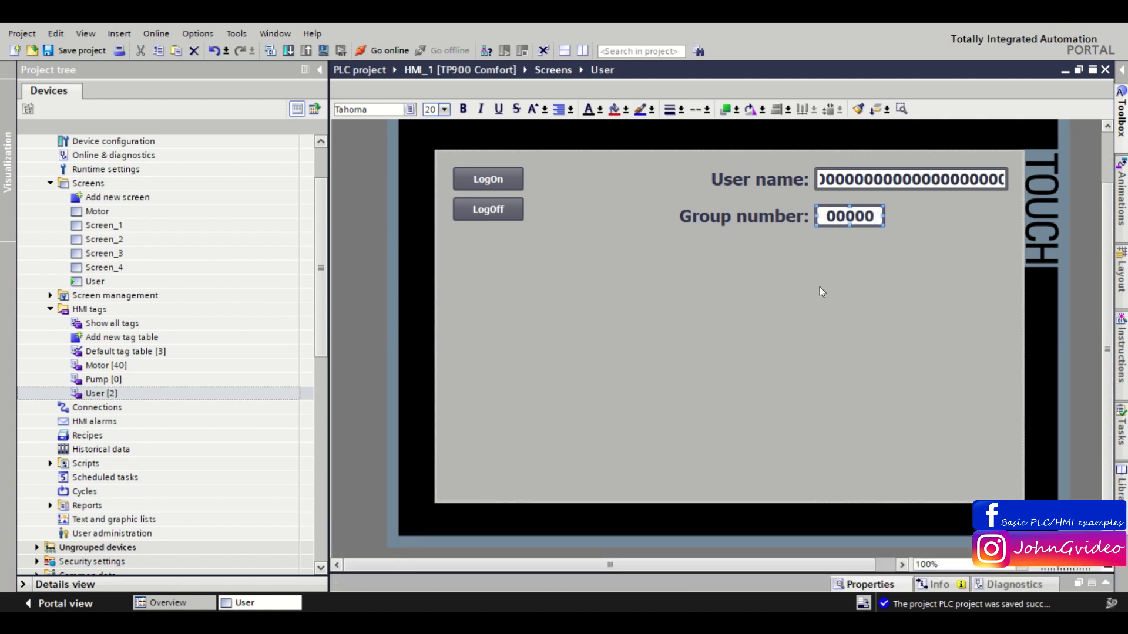
{"action": "left_click", "coordinate": [822, 289]}
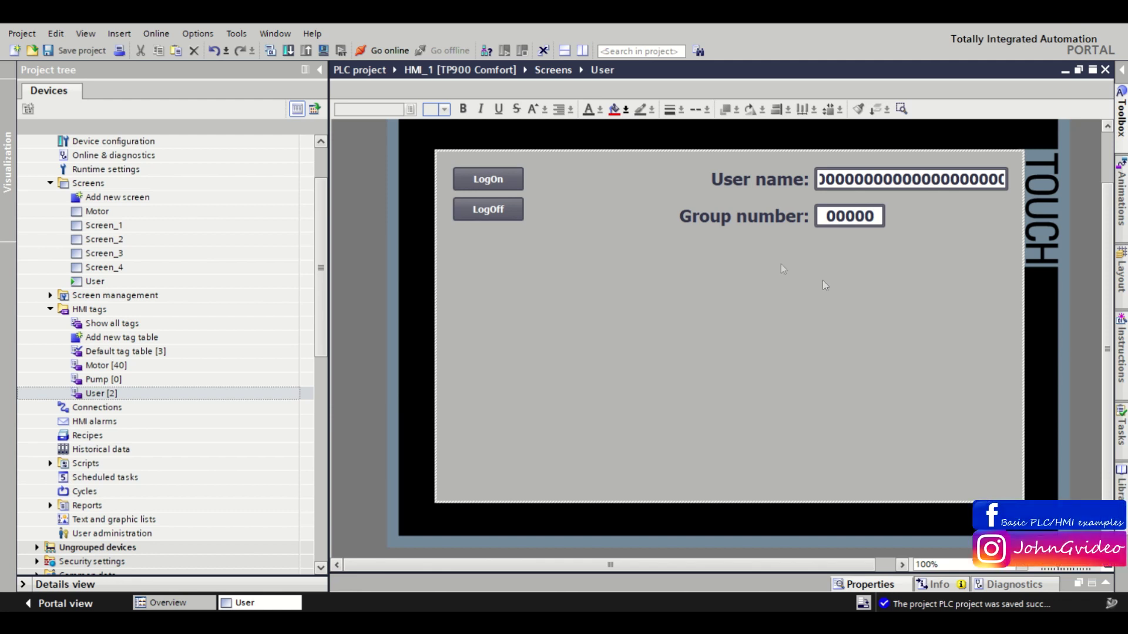
{"action": "key", "text": "ctrl+s"}
Compile and launch the WinCC Runtime Advanced simulation, confirming it opens the User screen.
{"action": "left_click", "coordinate": [323, 50]}
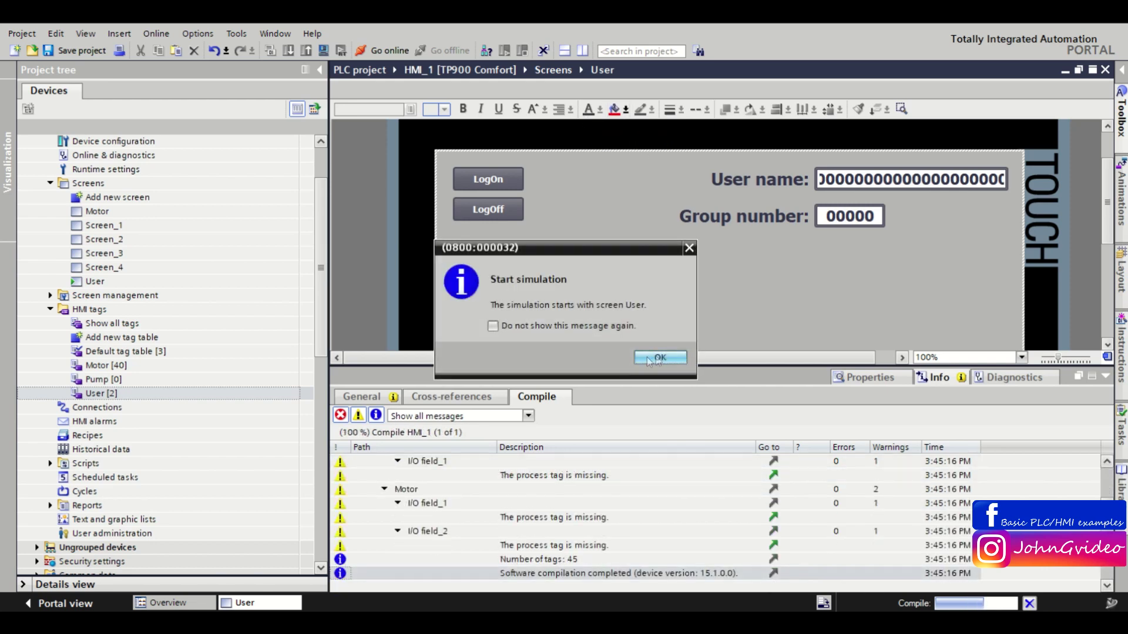
{"action": "left_click", "coordinate": [652, 358]}
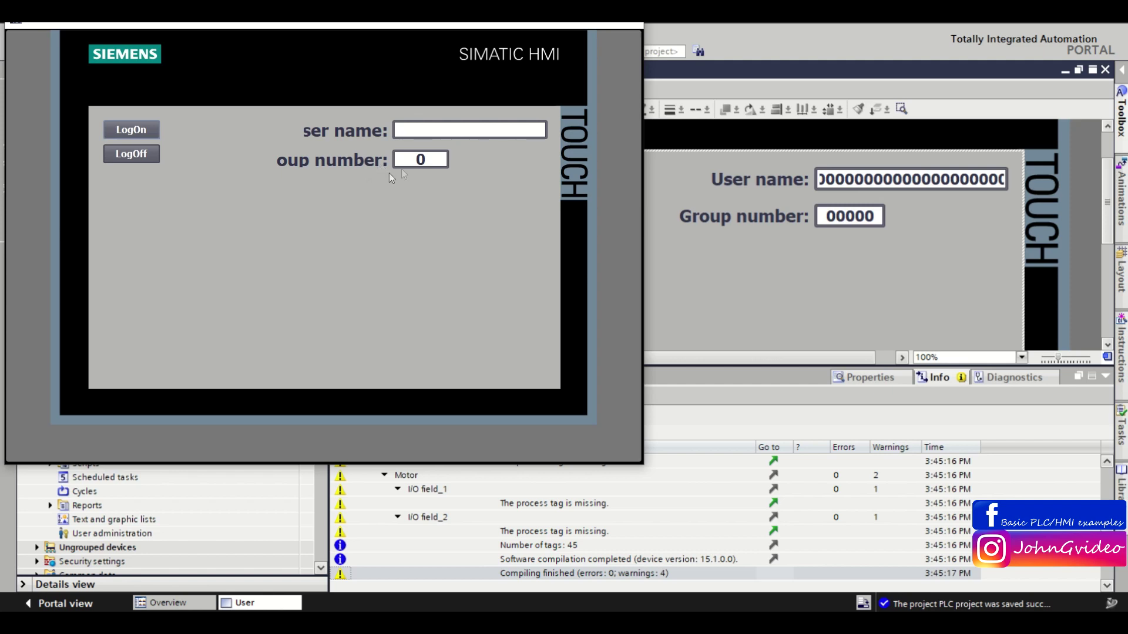
Open the runtime login prompt and submit user name 'Administration' with the account password.
{"action": "left_click", "coordinate": [139, 132]}
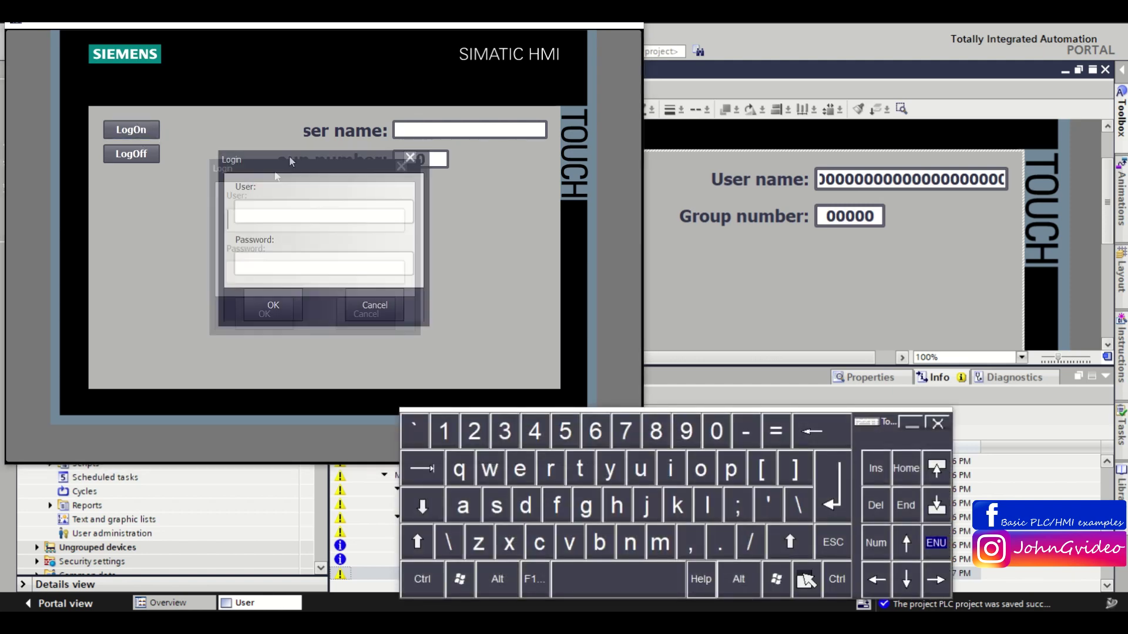
{"action": "left_click_drag", "start_coordinate": [265, 190], "coordinate": [240, 178]}
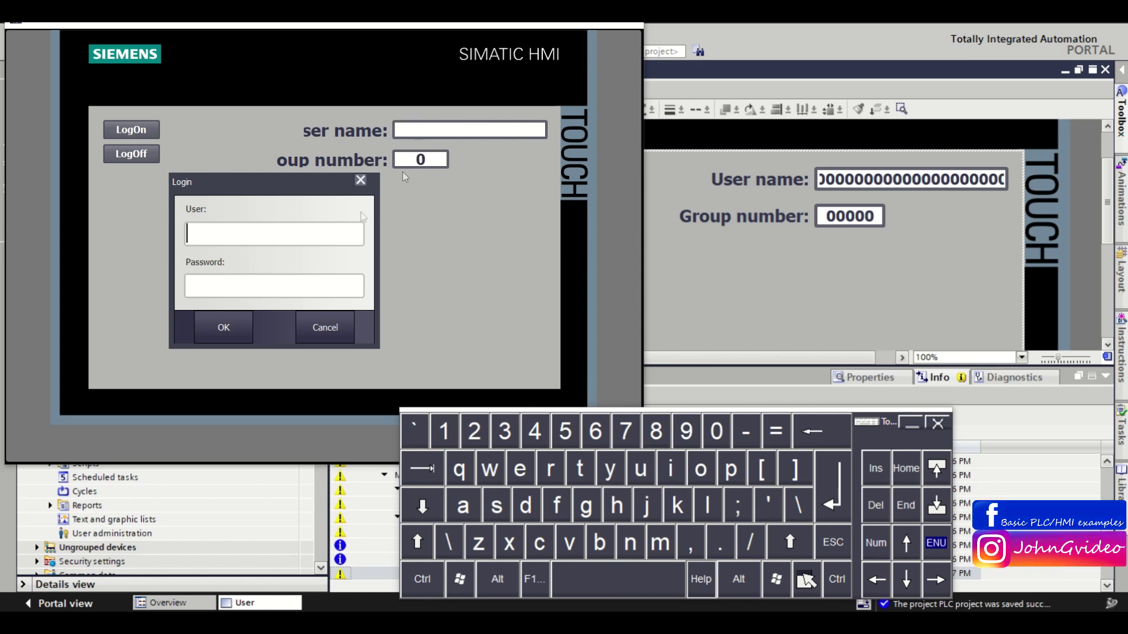
{"action": "left_click", "coordinate": [315, 243]}
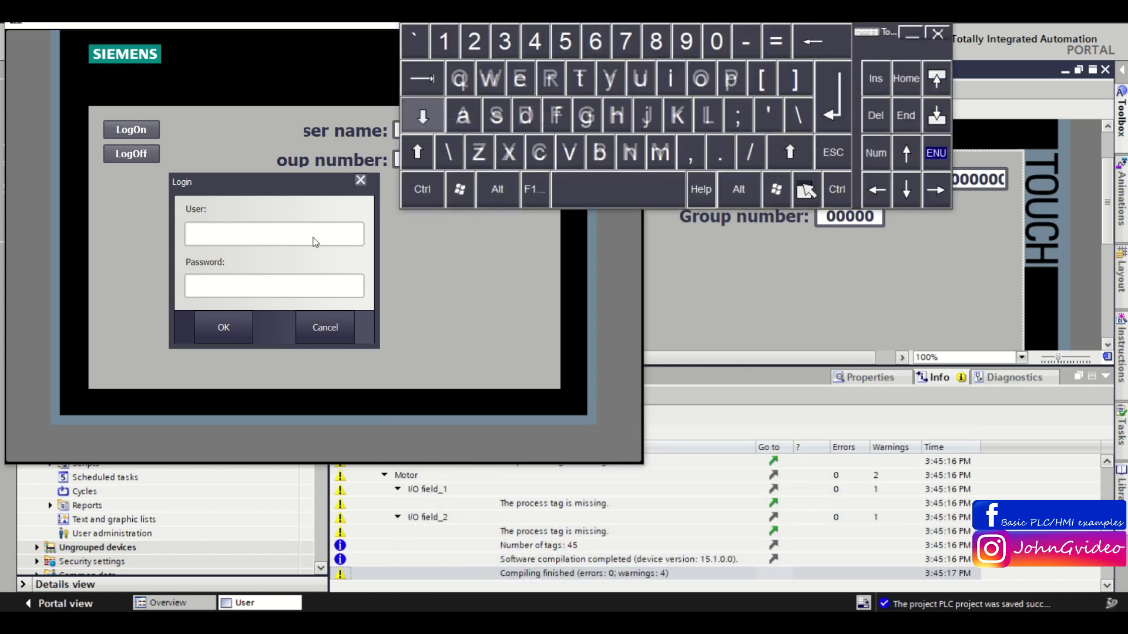
{"action": "type", "text": "Adminis"}
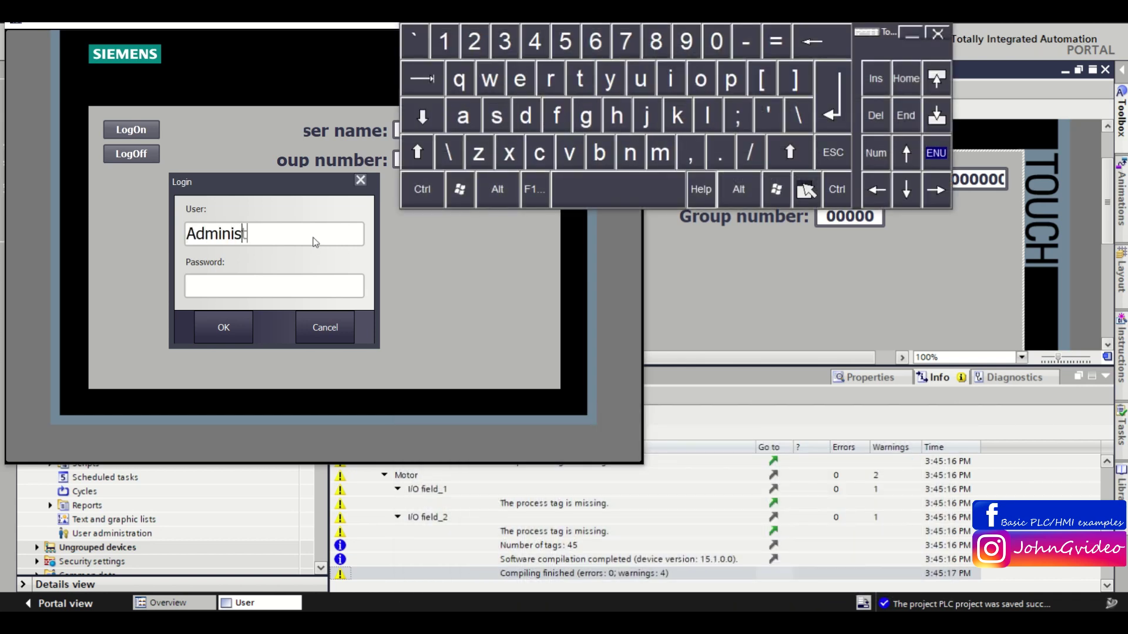
{"action": "type", "text": "tration"}
{"action": "left_click", "coordinate": [338, 292]}
{"action": "type", "text": "****"}
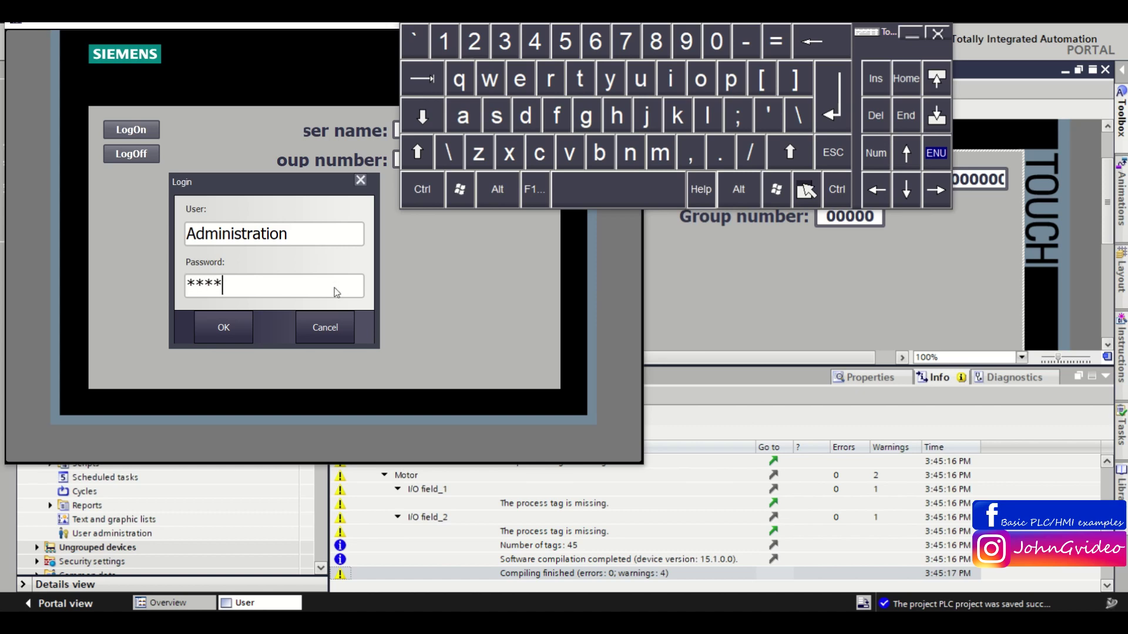
{"action": "type", "text": "*"}
{"action": "left_click", "coordinate": [221, 324]}
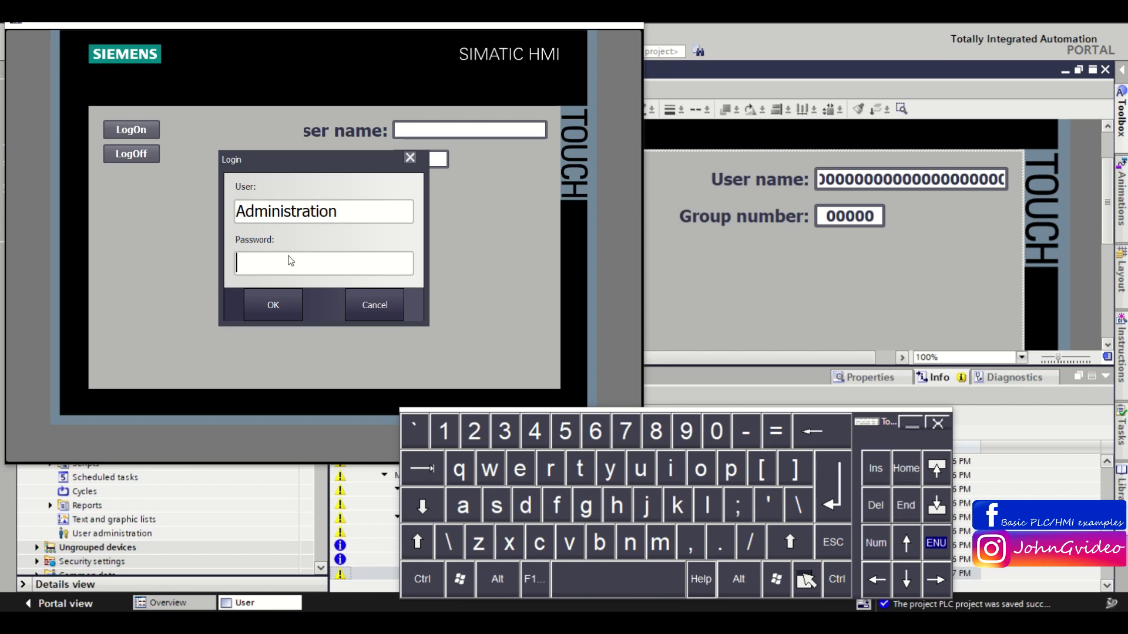
Correct the user name to 'Administrator', re-enter the password and log on.
{"action": "type", "text": "*****"}
{"action": "key", "text": "Return"}
{"action": "key", "text": "shift+Left"}
{"action": "key", "text": "shift+Left"}
{"action": "key", "text": "shift+Left"}
{"action": "type", "text": "or"}
{"action": "left_click", "coordinate": [334, 268]}
{"action": "type", "text": "*****"}
{"action": "left_click", "coordinate": [273, 305]}
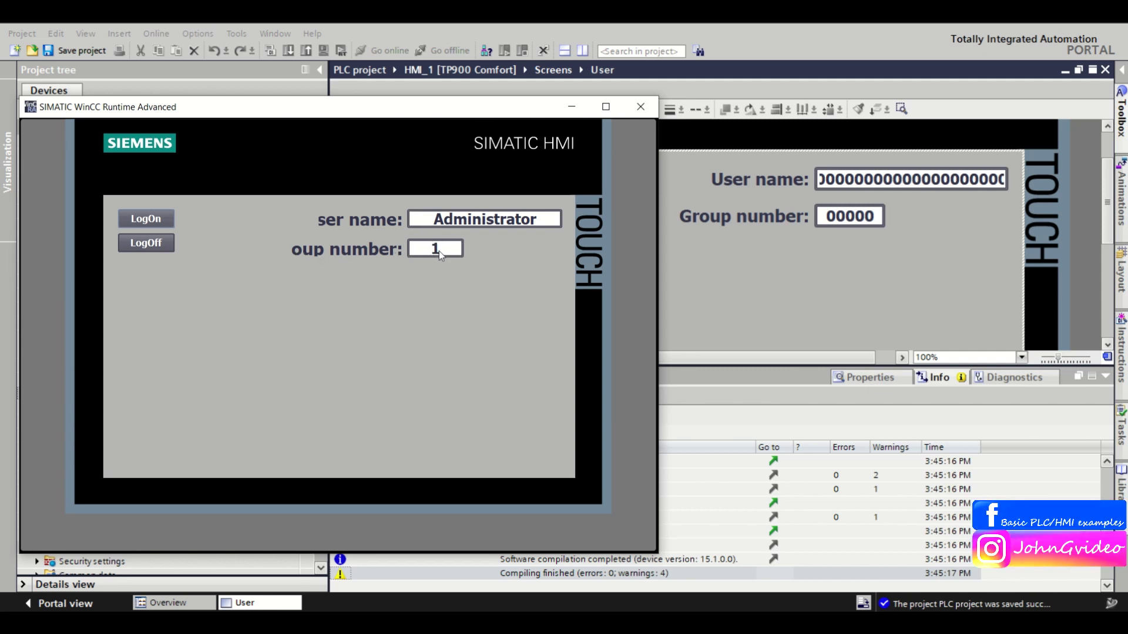
Close the simulation and place a new Text button below the Group number field.
{"action": "left_click", "coordinate": [641, 112]}
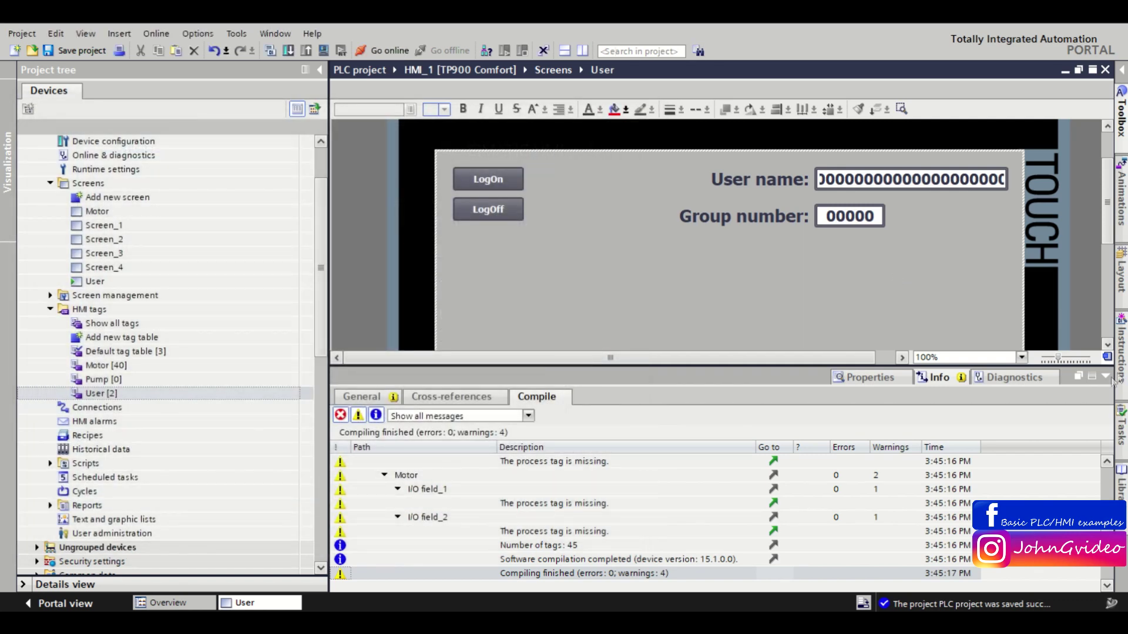
{"action": "left_click", "coordinate": [1106, 378]}
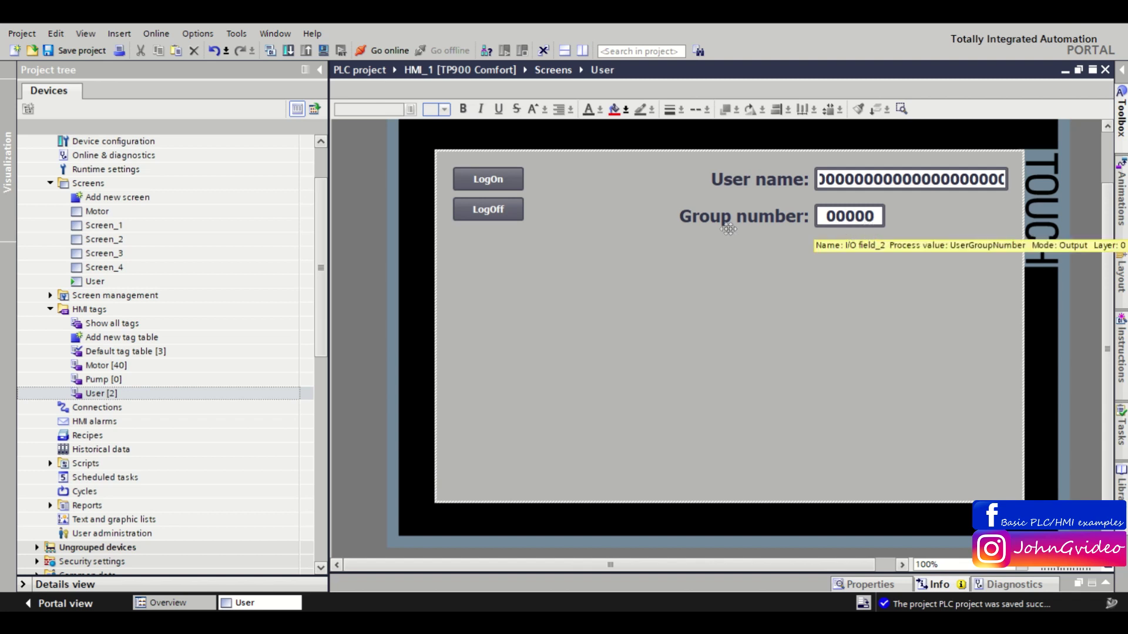
{"action": "left_click", "coordinate": [1122, 71]}
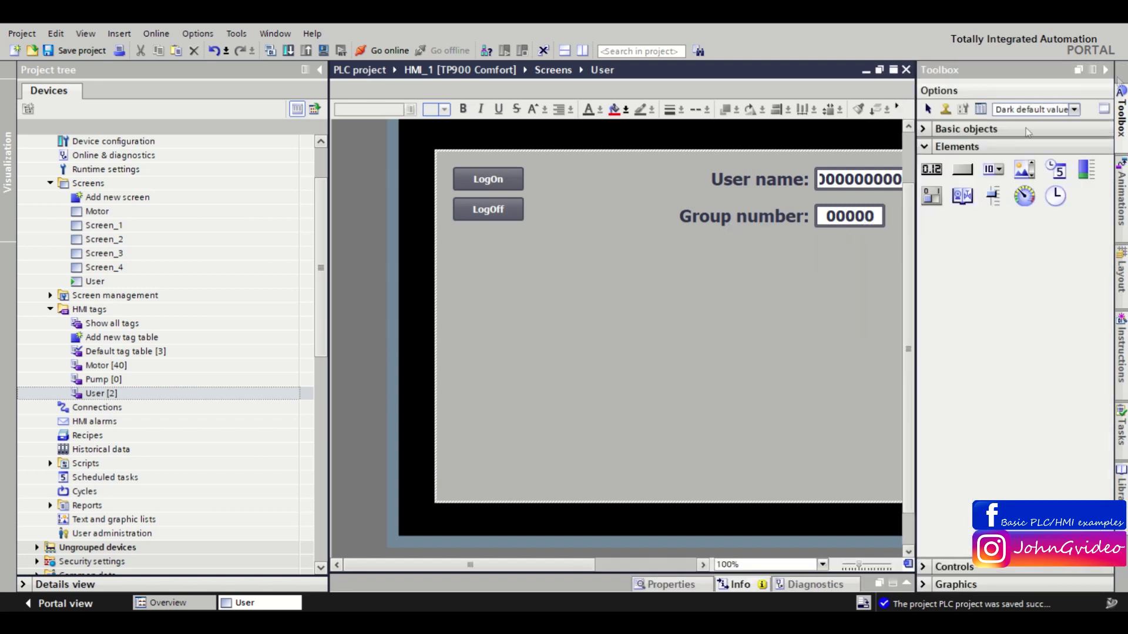
{"action": "left_click", "coordinate": [964, 171]}
{"action": "left_click_drag", "start_coordinate": [627, 291], "coordinate": [710, 274]}
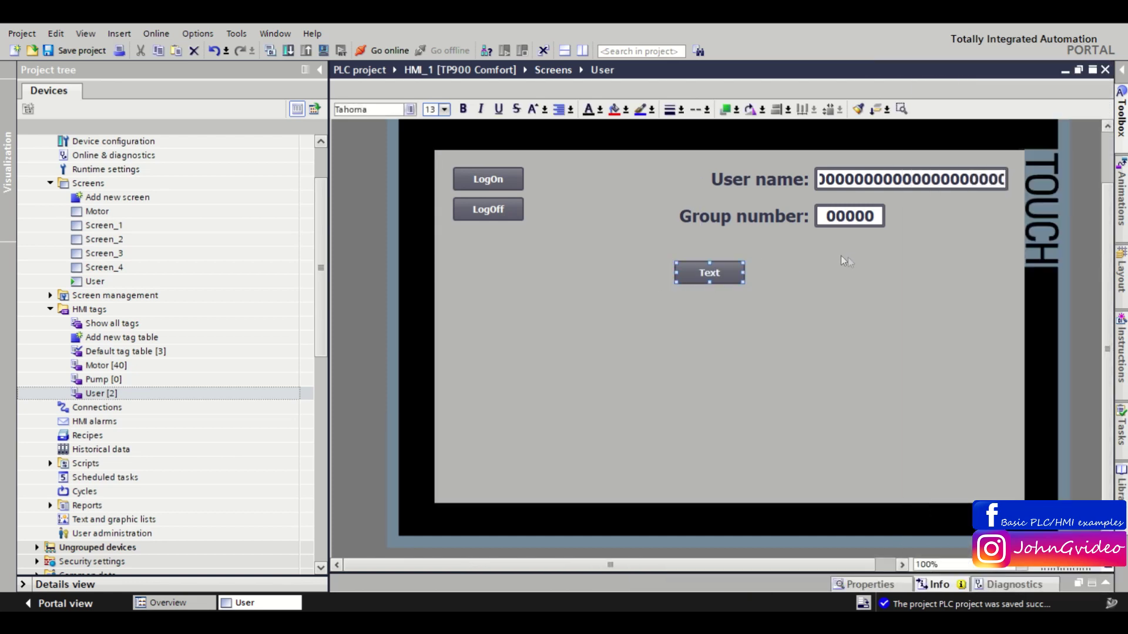
Add a Control enable display animation to the new Text button.
{"action": "right_click", "coordinate": [699, 268]}
{"action": "left_click", "coordinate": [754, 494]}
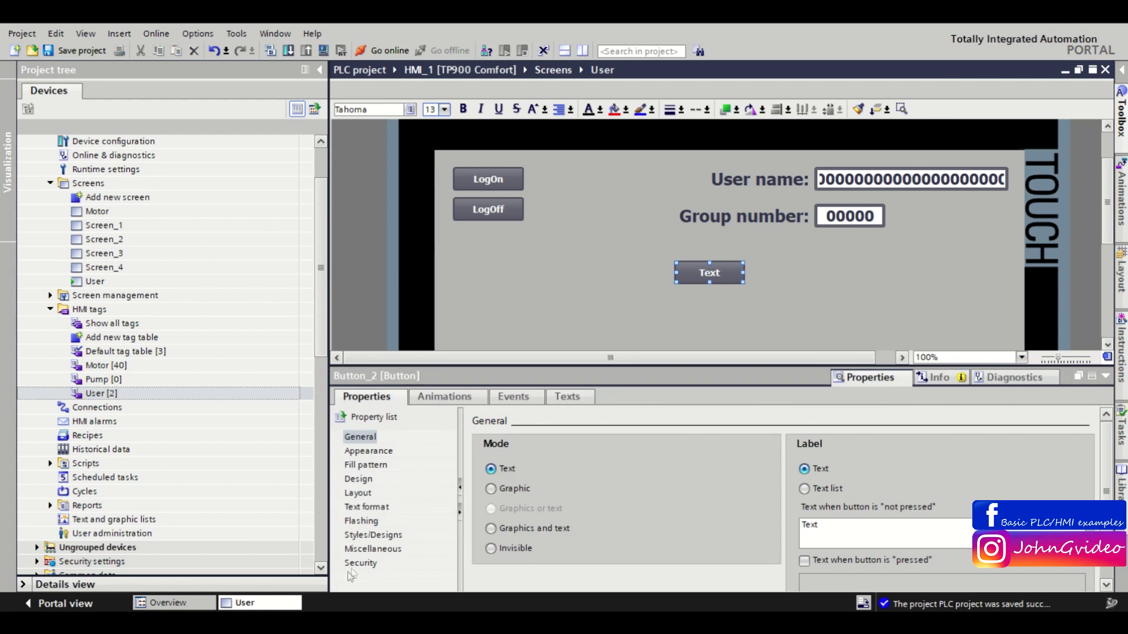
{"action": "left_click", "coordinate": [360, 563]}
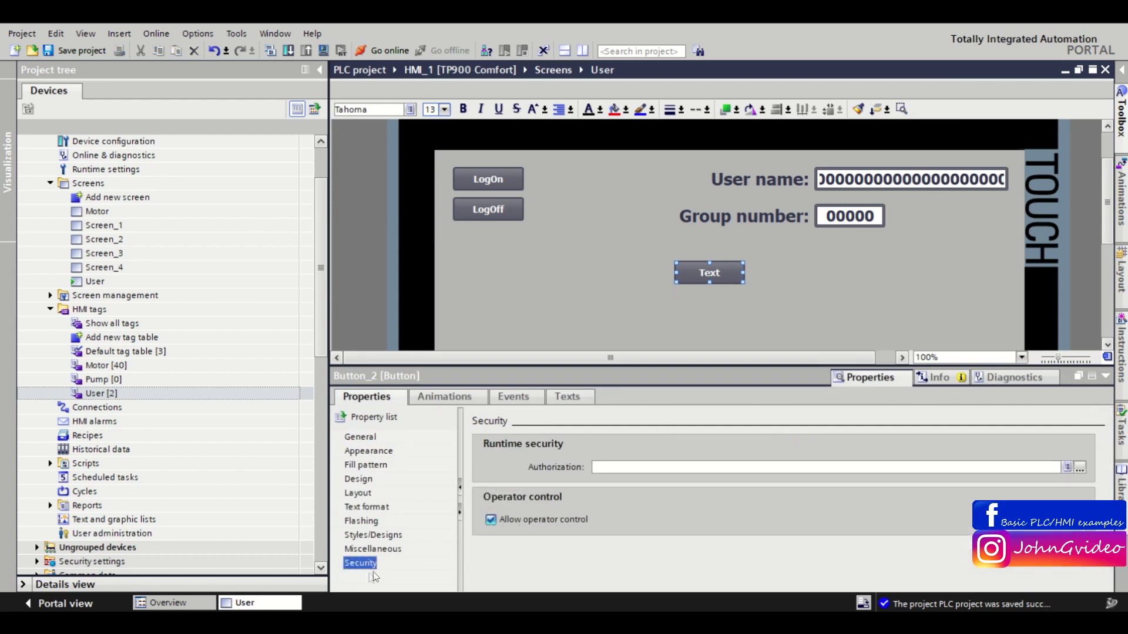
{"action": "left_click", "coordinate": [465, 397]}
{"action": "left_click", "coordinate": [373, 467]}
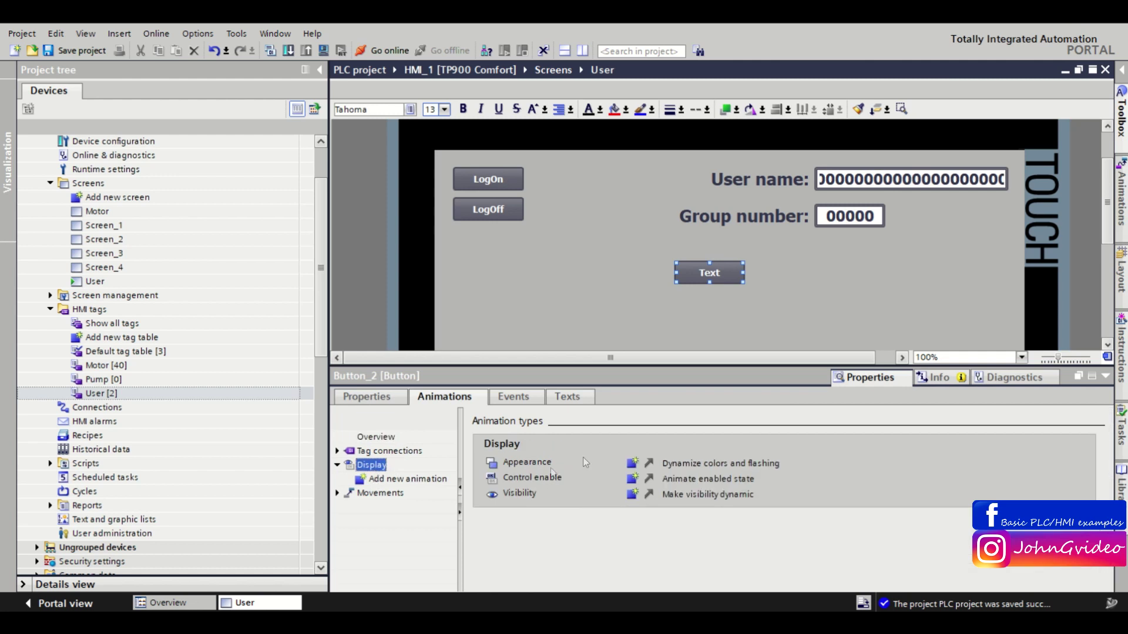
{"action": "left_click", "coordinate": [632, 479]}
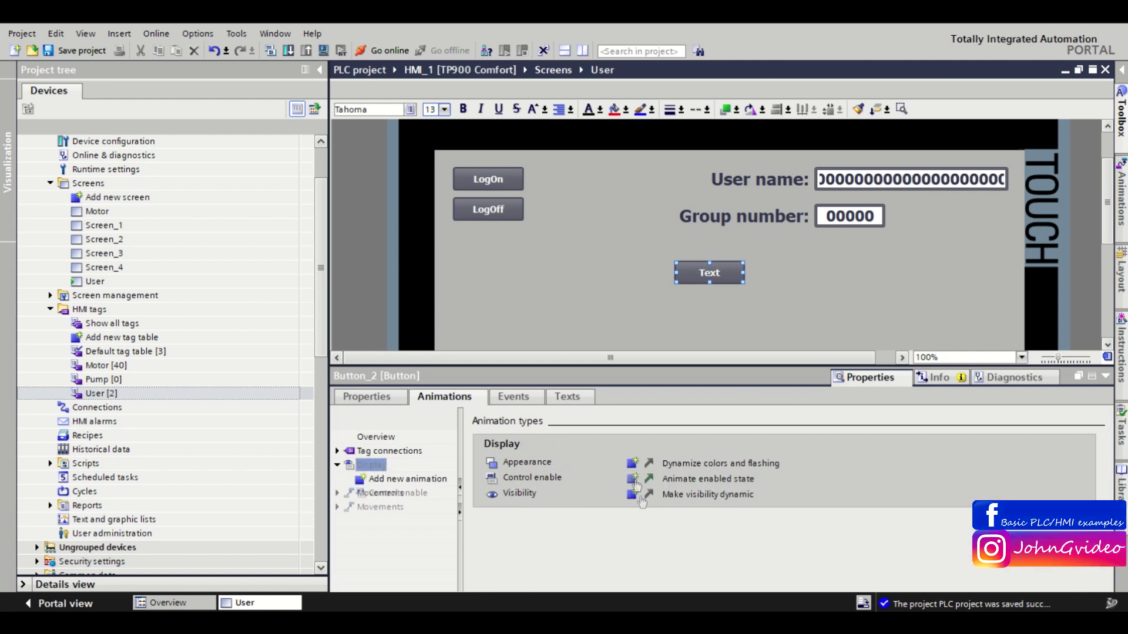
Bind the Control enable animation to UserGroupNumber with range from 1 to 1.
{"action": "type", "text": "user"}
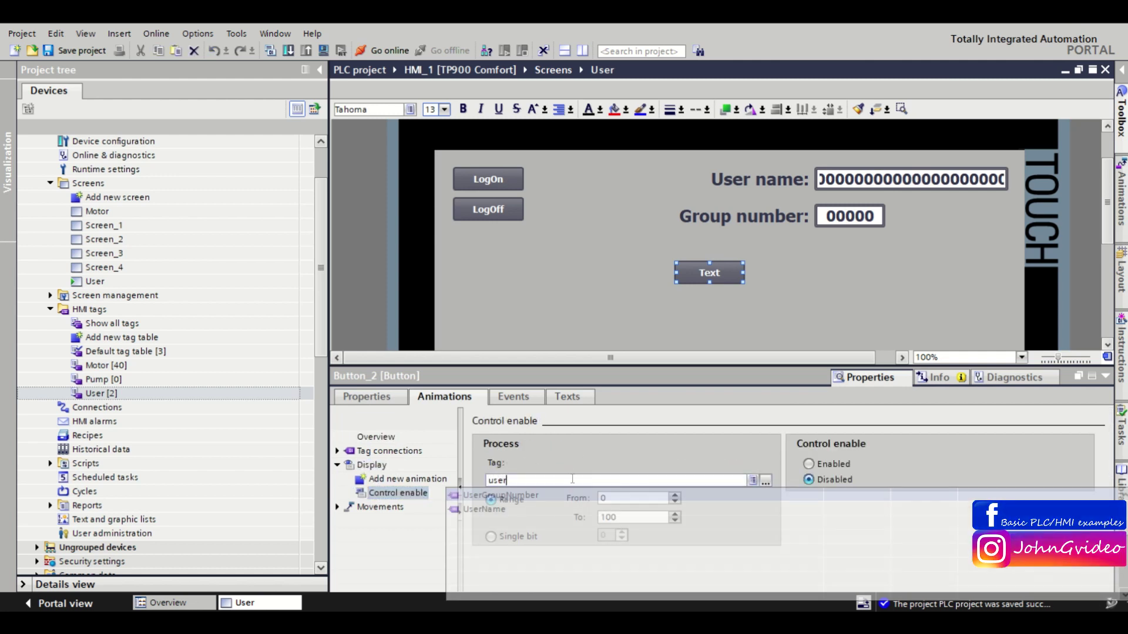
{"action": "left_click", "coordinate": [514, 496]}
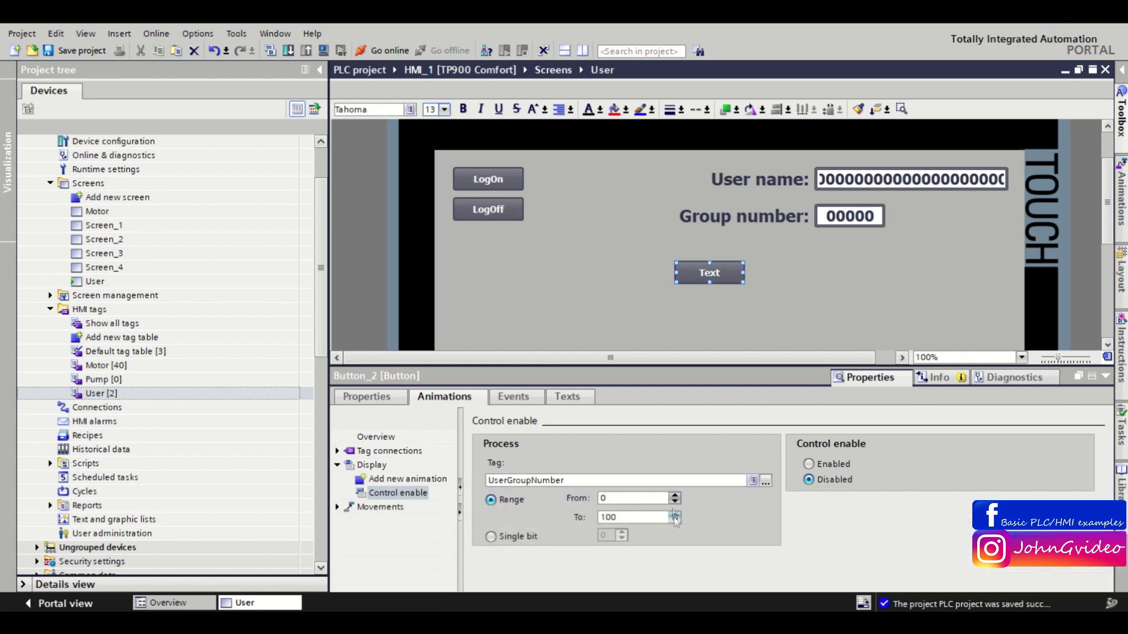
{"action": "key", "text": "BackSpace"}
{"action": "type", "text": "1"}
{"action": "left_click", "coordinate": [624, 517]}
{"action": "double_click", "coordinate": [614, 517]}
{"action": "double_click", "coordinate": [634, 496]}
{"action": "left_click", "coordinate": [1105, 378]}
{"action": "left_click", "coordinate": [887, 329]}
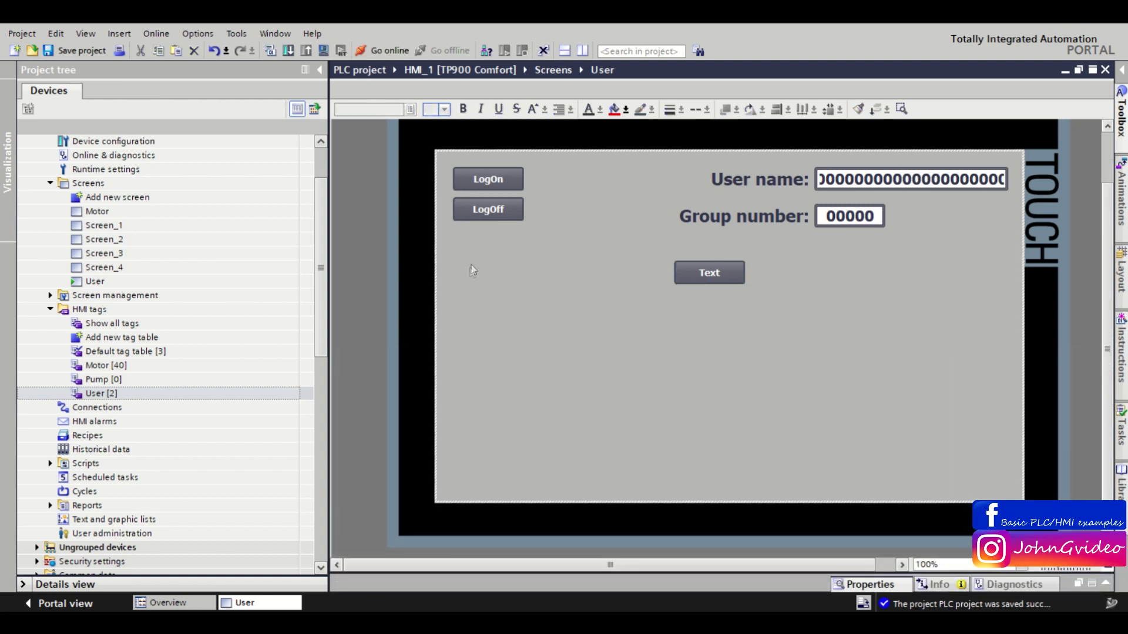
Compile and run the User screen simulation with nobody logged on, then close it.
{"action": "left_click", "coordinate": [272, 55]}
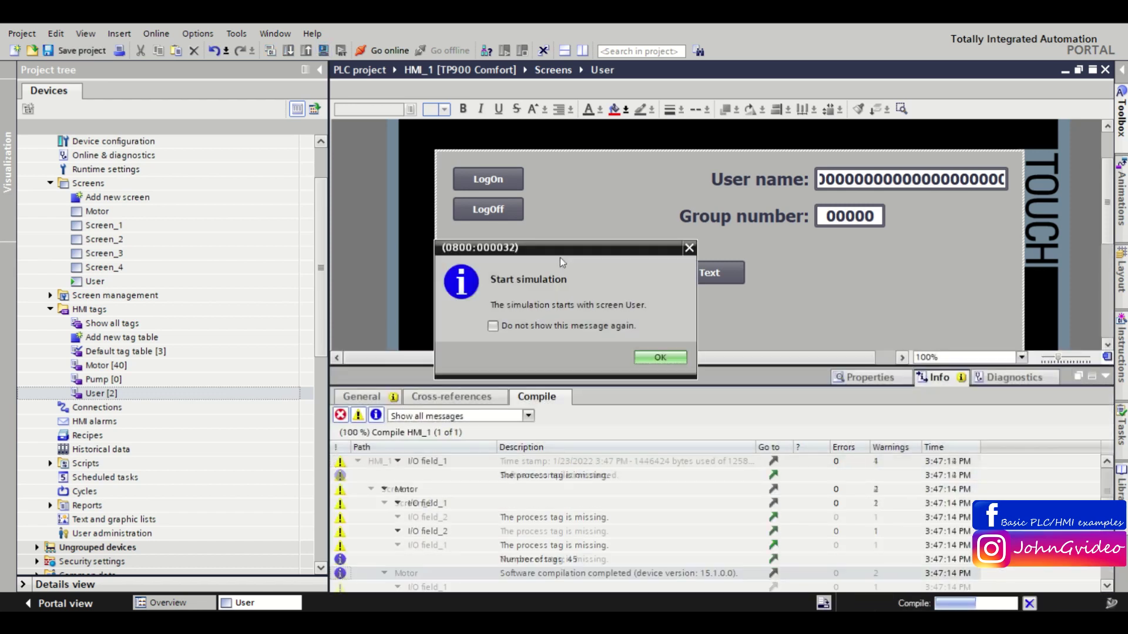
{"action": "left_click", "coordinate": [655, 360]}
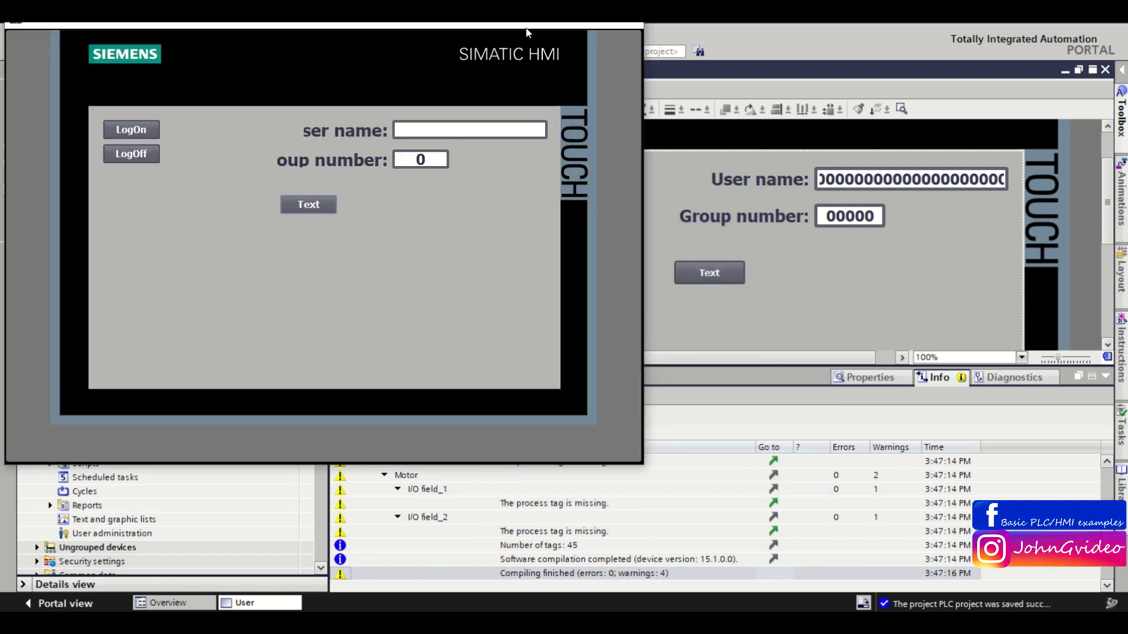
{"action": "left_click_drag", "start_coordinate": [527, 32], "coordinate": [532, 109]}
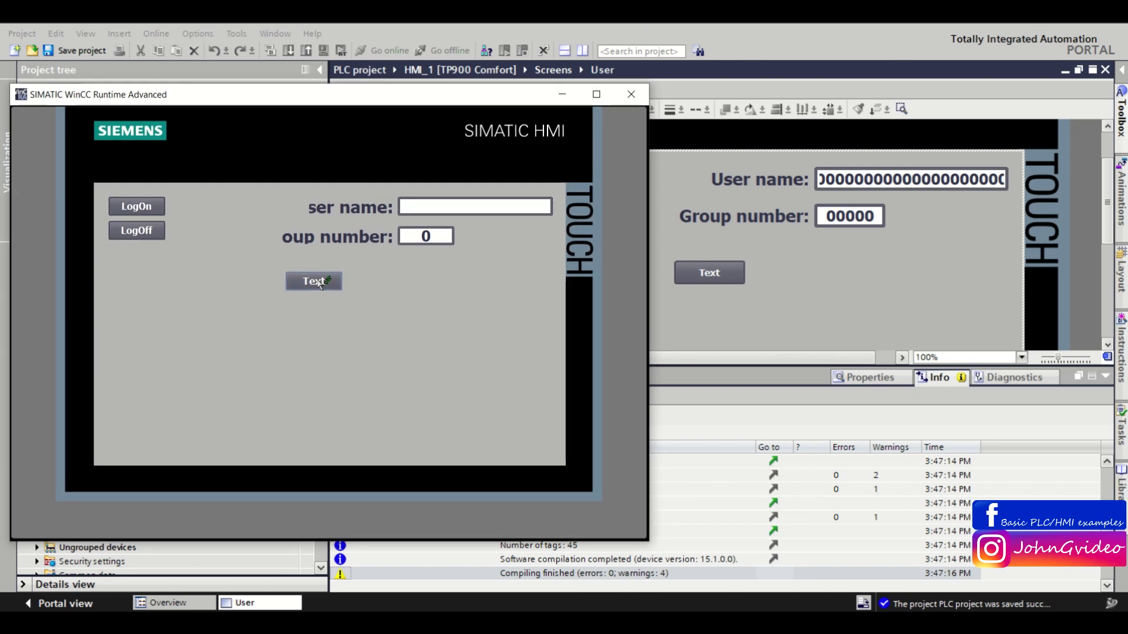
{"action": "left_click", "coordinate": [631, 94]}
Set the Text button's Control enable animation to Enabled for UserGroupNumber 1 to 1.
{"action": "right_click", "coordinate": [724, 275]}
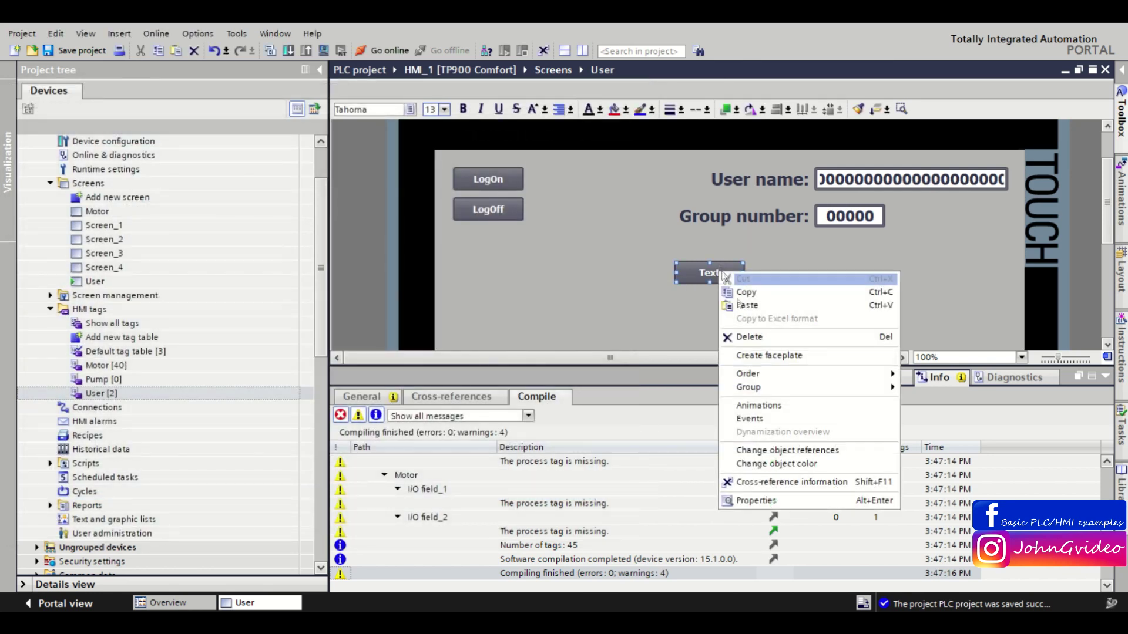
{"action": "left_click", "coordinate": [756, 500]}
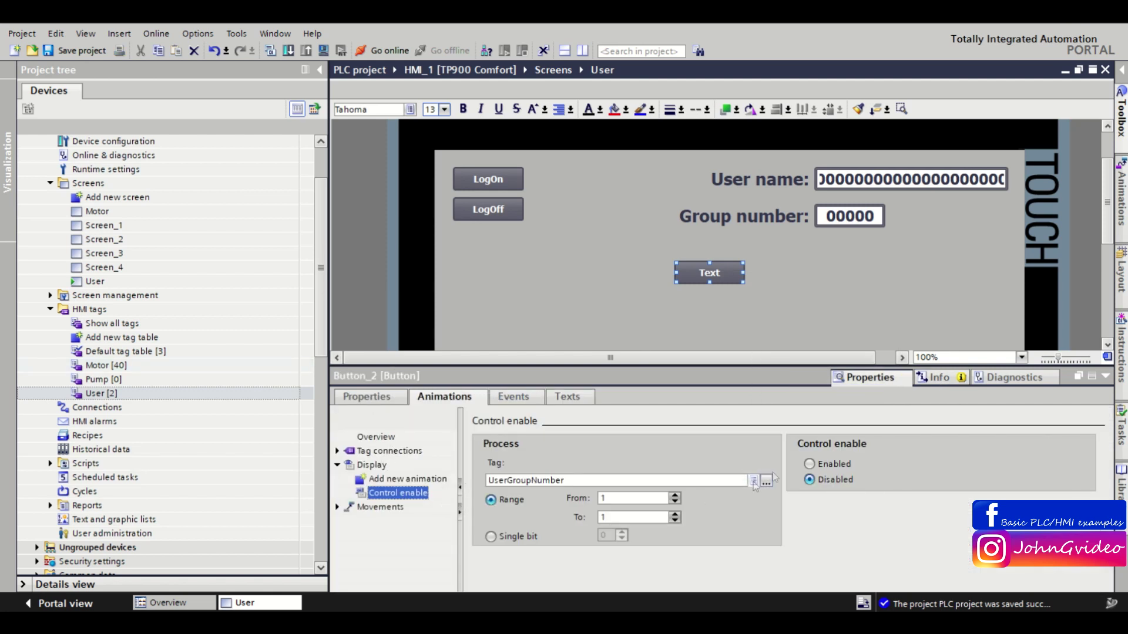
{"action": "left_click", "coordinate": [810, 464]}
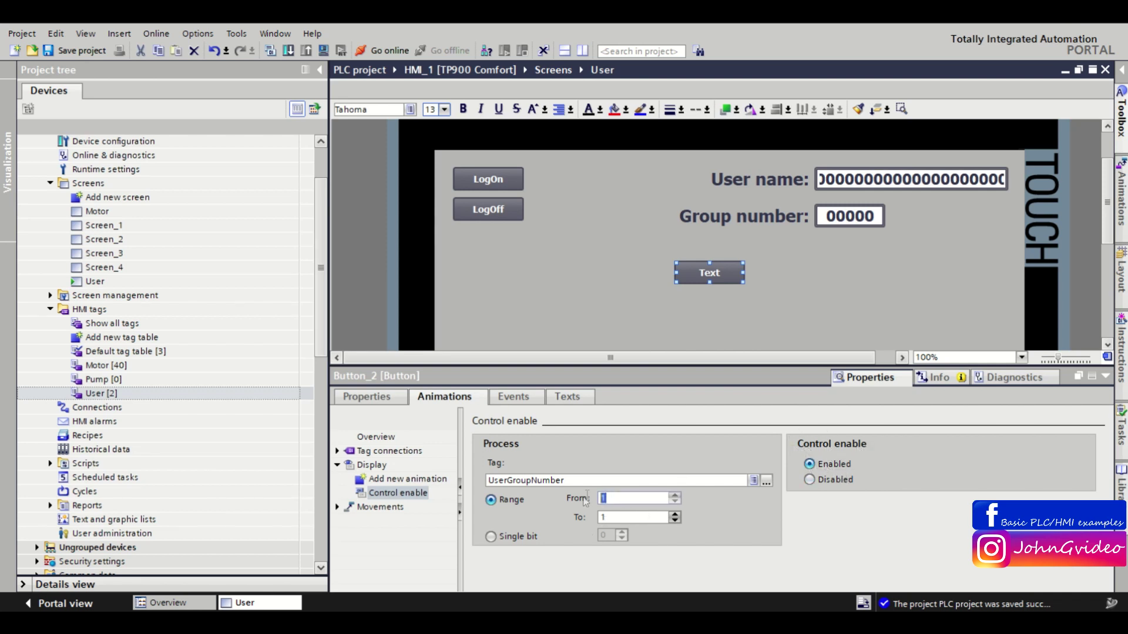
{"action": "left_click", "coordinate": [615, 516]}
{"action": "left_click", "coordinate": [614, 498]}
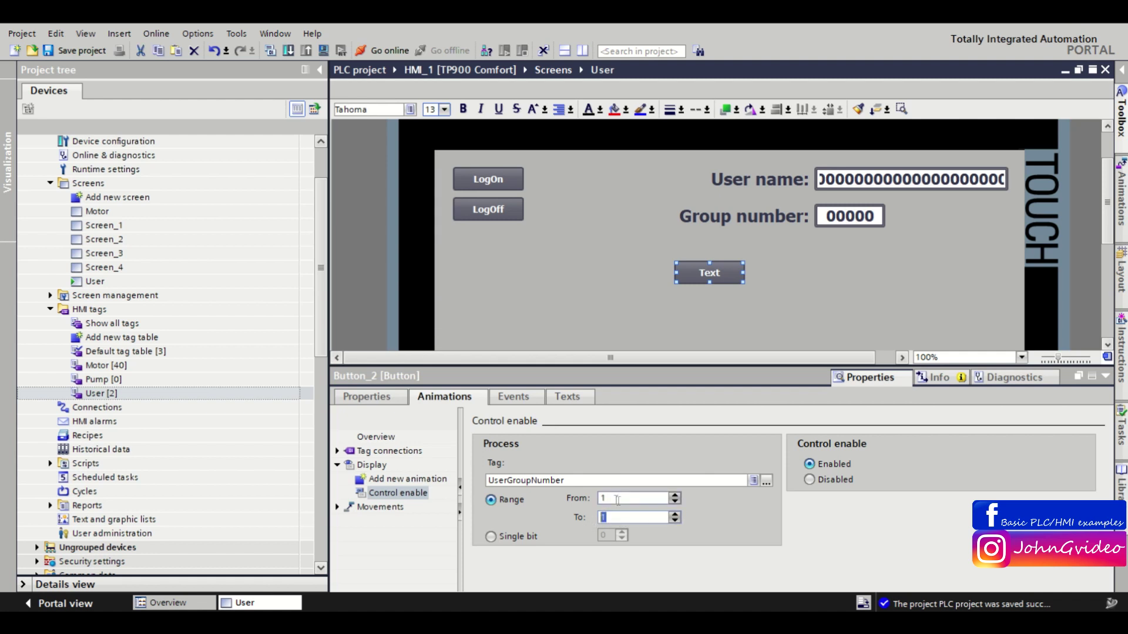
{"action": "left_click", "coordinate": [1102, 379]}
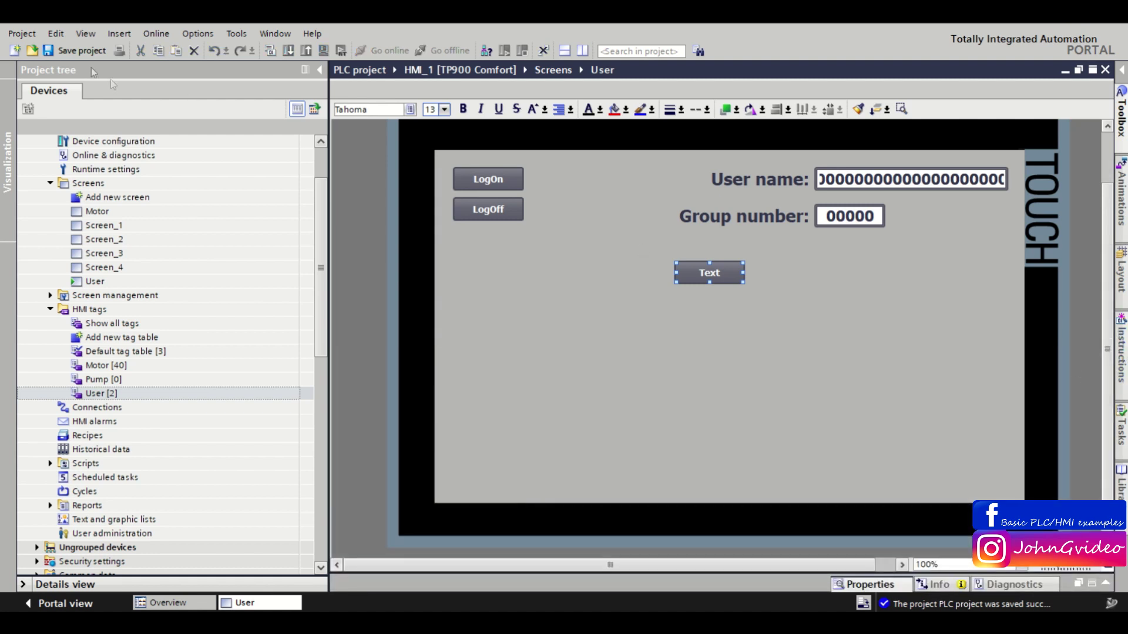
Start the runtime simulation and log on as Administrator with the account password.
{"action": "left_click", "coordinate": [323, 51]}
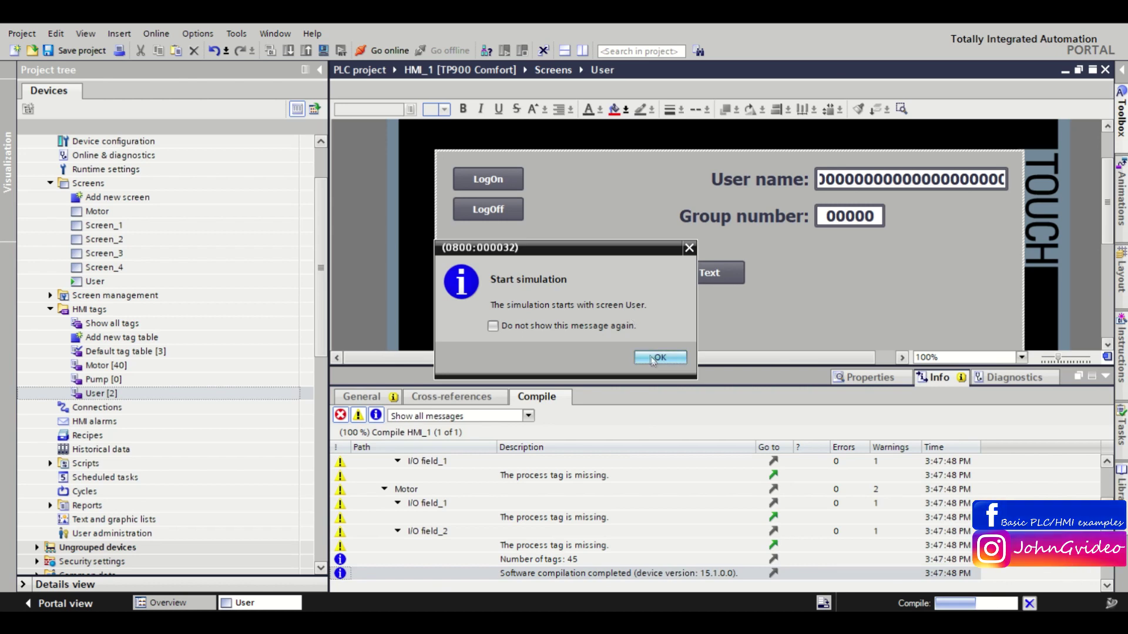
{"action": "left_click", "coordinate": [652, 357]}
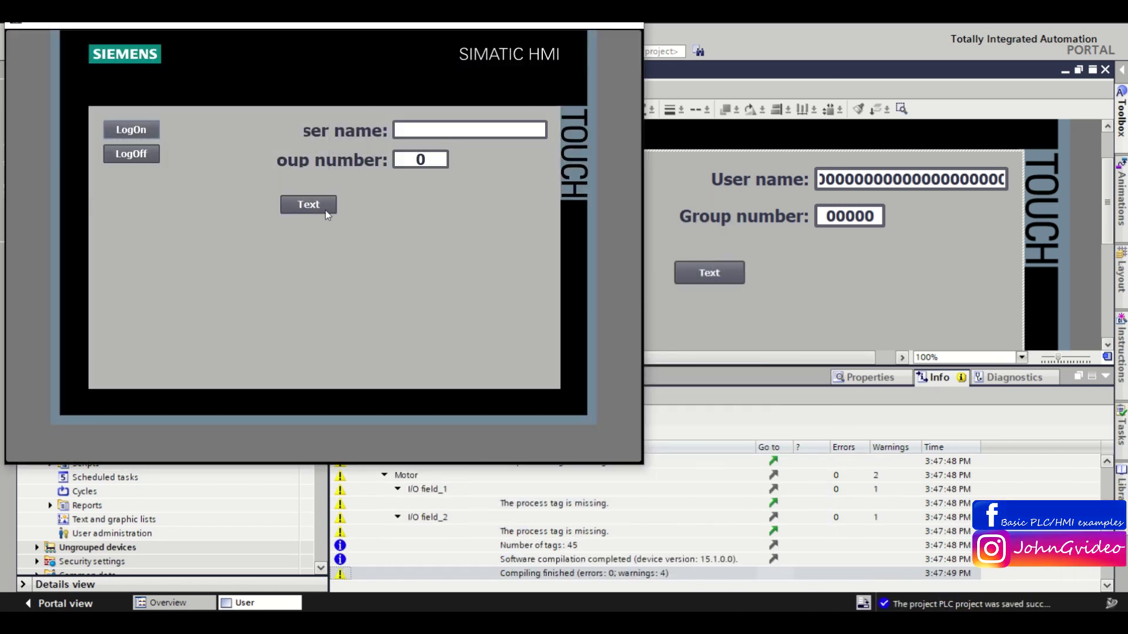
{"action": "left_click", "coordinate": [423, 162]}
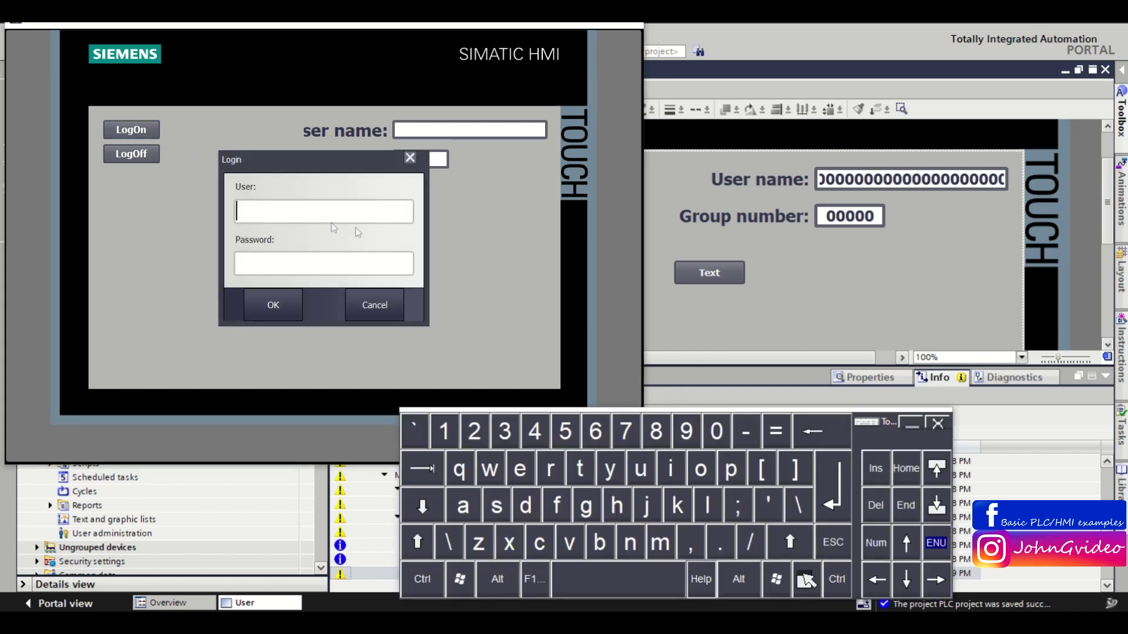
{"action": "type", "text": "Administrator"}
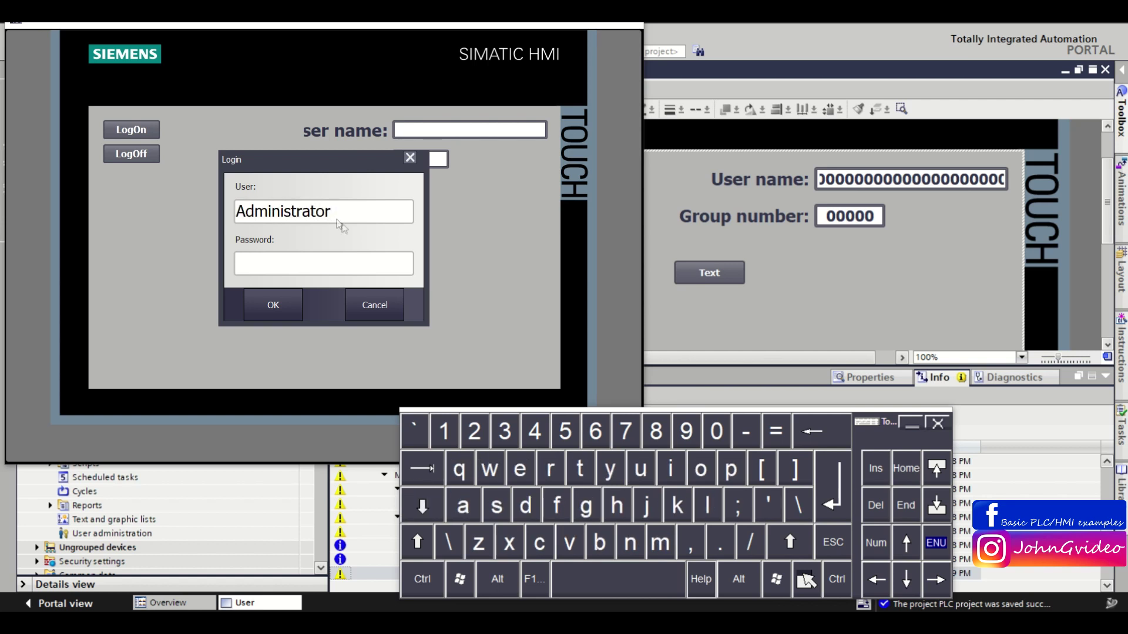
{"action": "left_click", "coordinate": [351, 265]}
{"action": "type", "text": "12345"}
{"action": "left_click", "coordinate": [254, 310]}
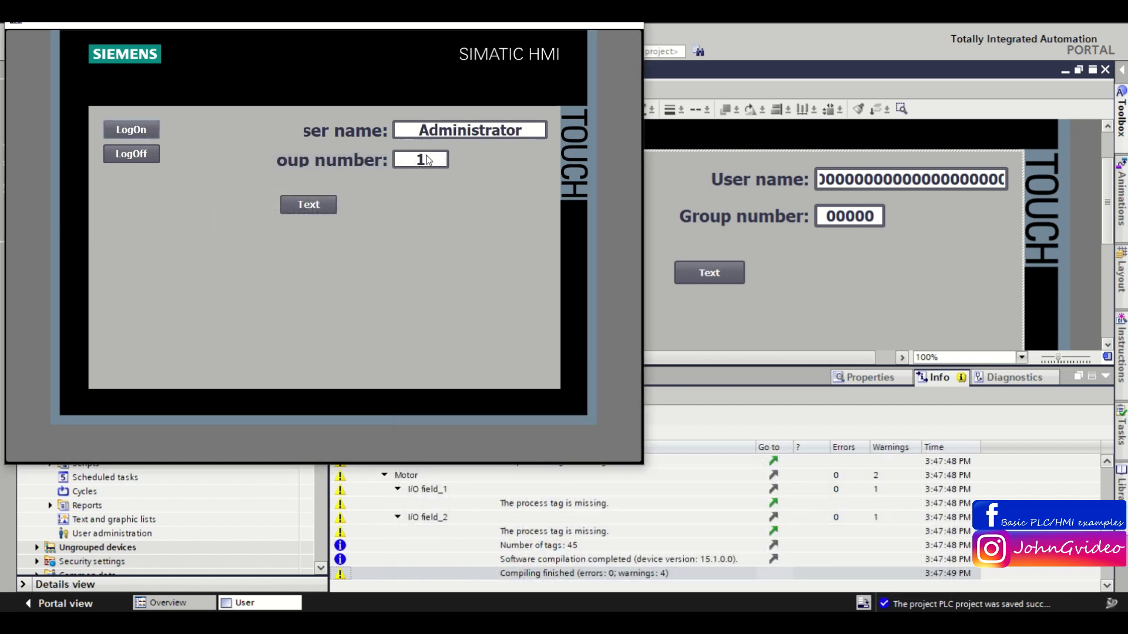
Test the enabled Text button, log off to group 0, and close the simulation.
{"action": "left_click", "coordinate": [290, 206]}
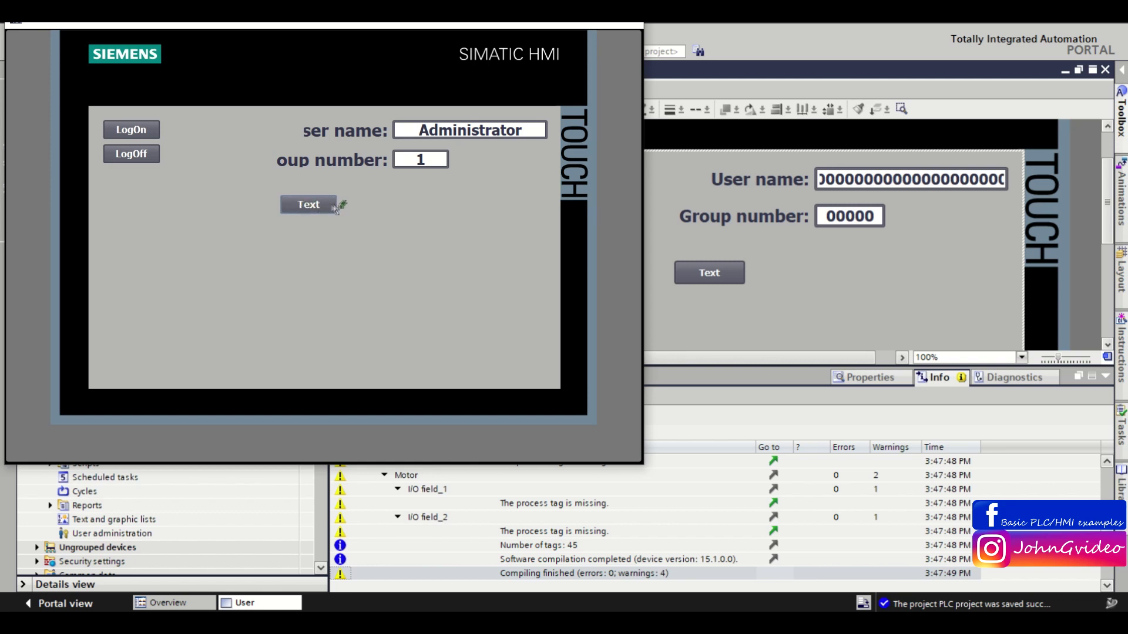
{"action": "left_click", "coordinate": [143, 156]}
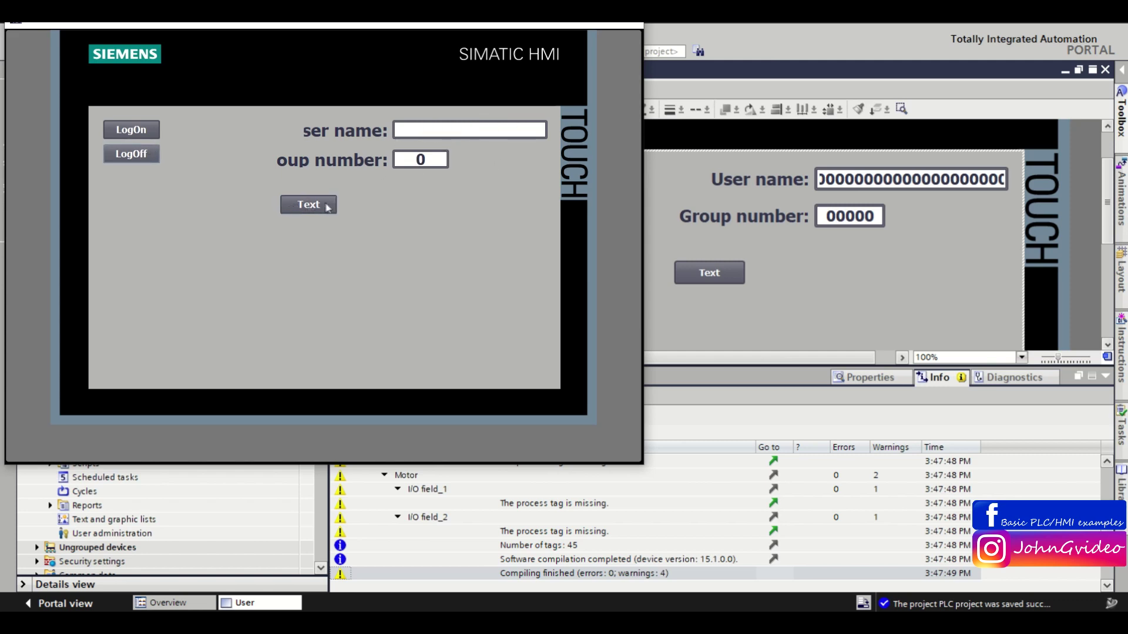
{"action": "left_click_drag", "start_coordinate": [506, 23], "coordinate": [498, 82]}
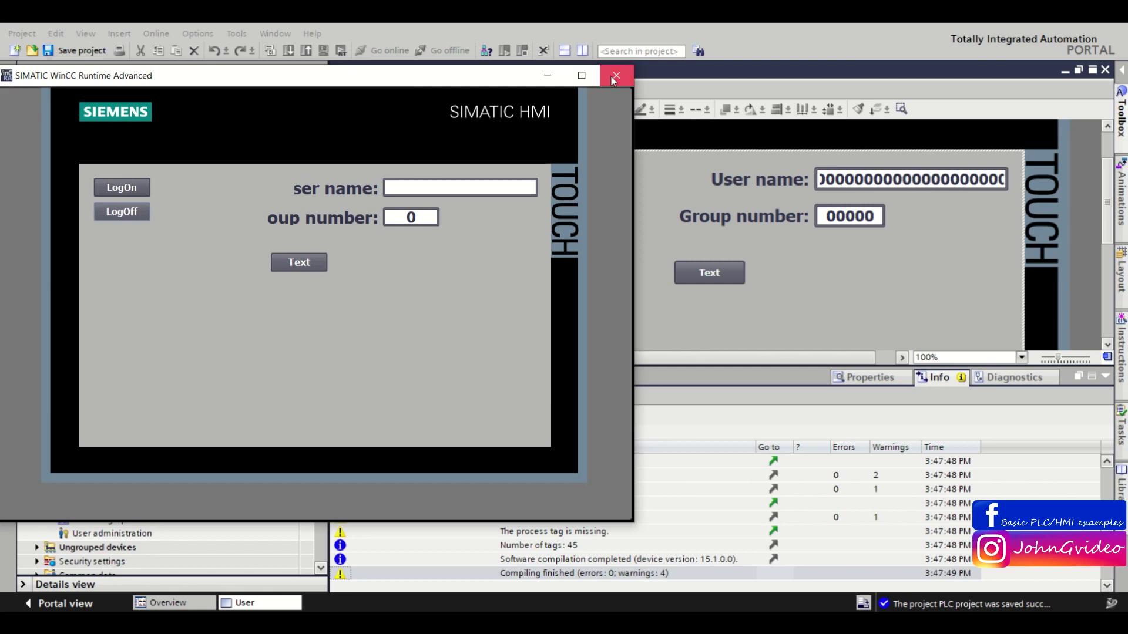
{"action": "left_click", "coordinate": [615, 72]}
Collapse the bottom Info panel and select the Group number output field.
{"action": "left_click", "coordinate": [1106, 377]}
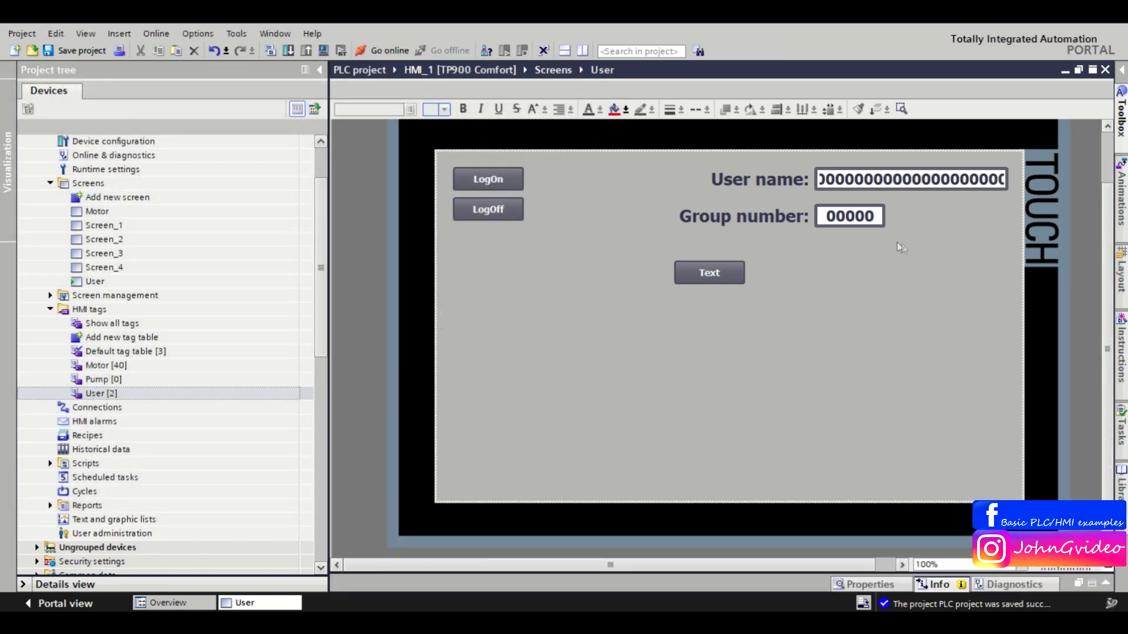
{"action": "left_click", "coordinate": [850, 217]}
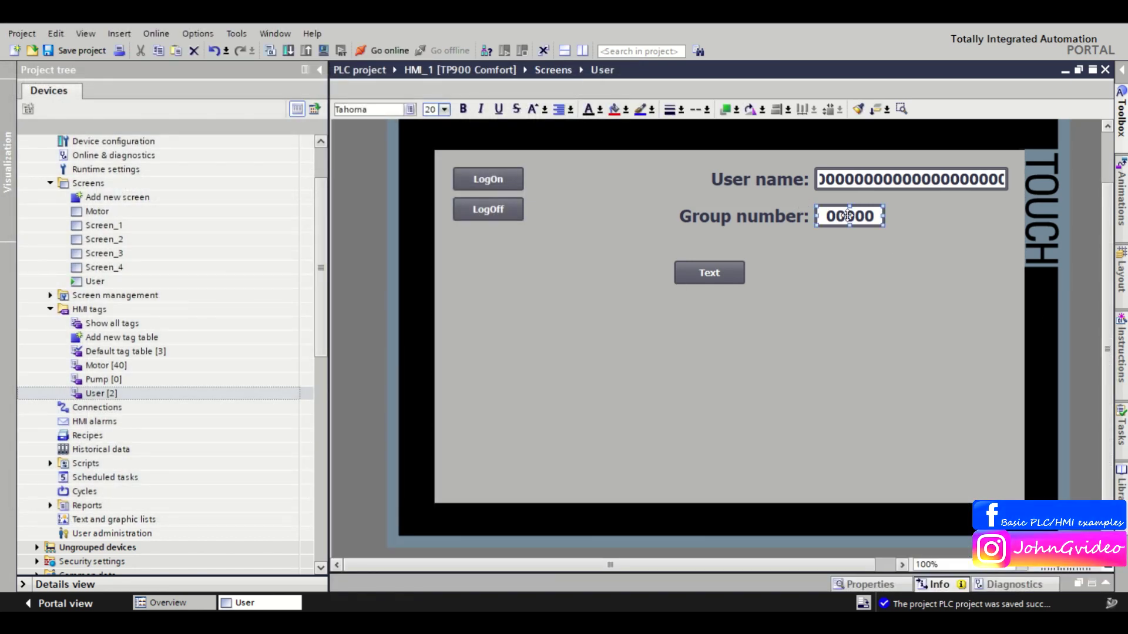